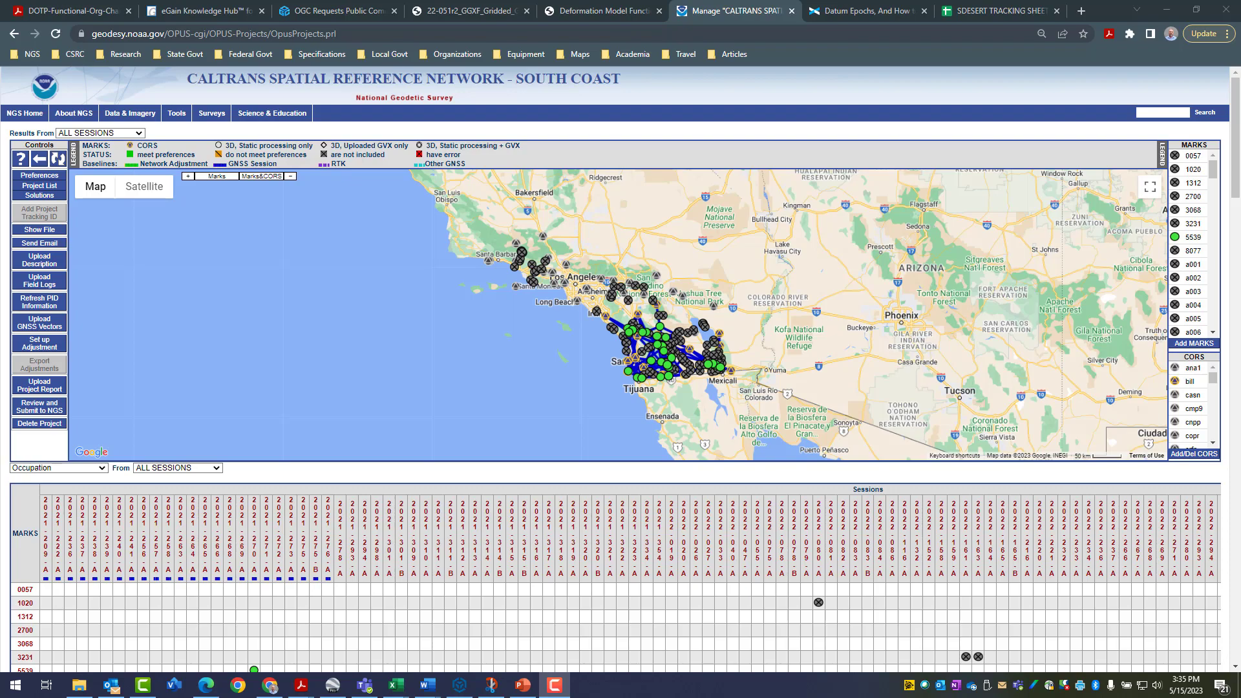
Examine the project's marks and baselines around San Diego on the map and highlight "SOUTH COAST" in the project title
{"action": "scroll", "coordinate": [684, 377], "scroll_direction": "up", "scroll_amount": 1}
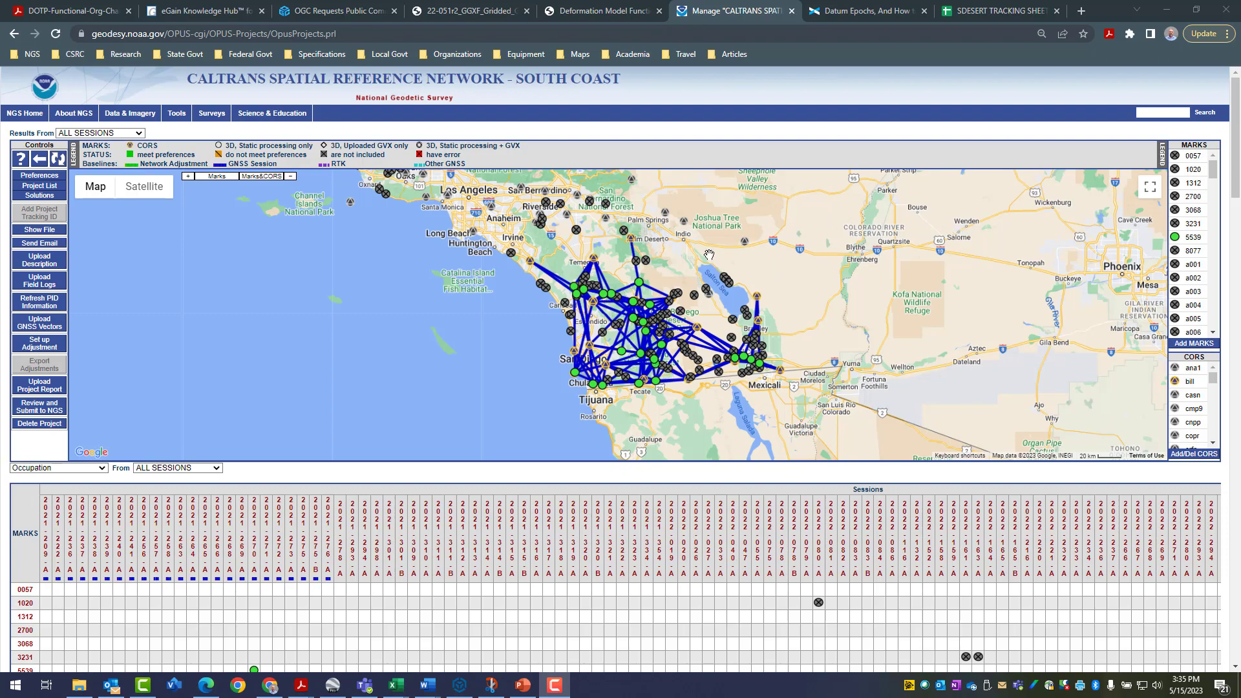
{"action": "mouse_move", "coordinate": [637, 270]}
{"action": "left_click_drag", "start_coordinate": [516, 76], "coordinate": [619, 83]}
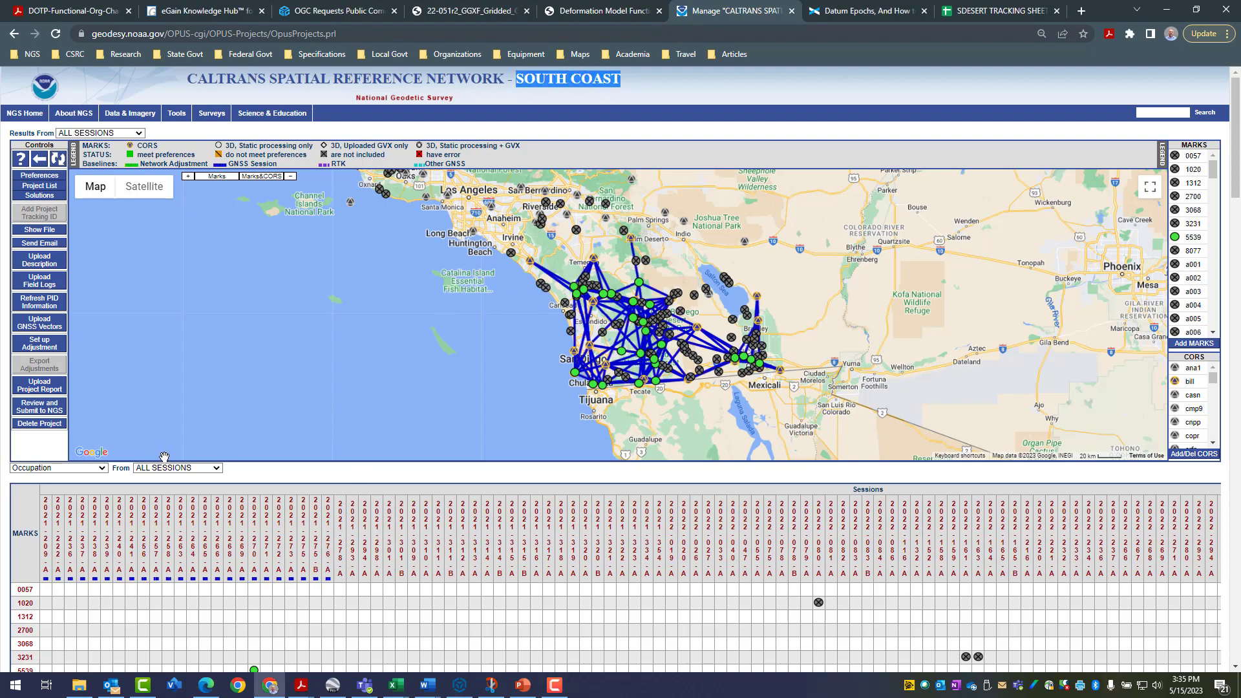
Examine the baselines of sessions 2021-209-A, 2021-222-A, 2021-236-A and 2021-237-A individually on the project map
{"action": "left_click", "coordinate": [46, 511]}
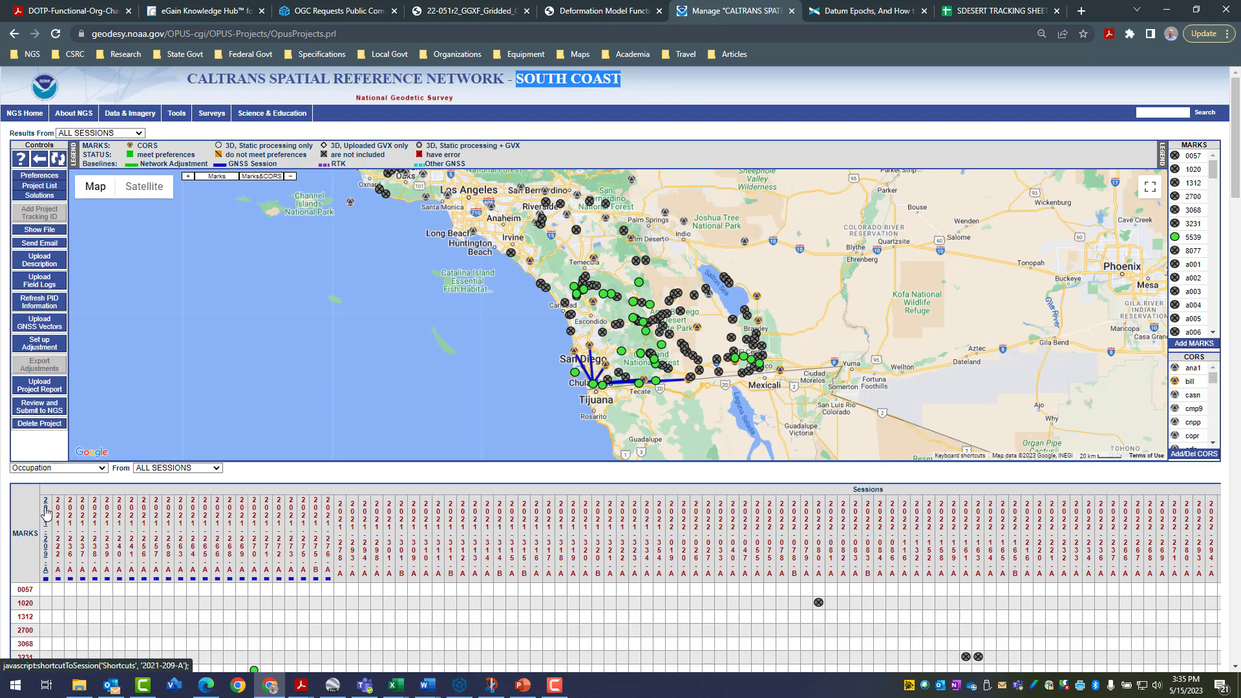
{"action": "left_click", "coordinate": [58, 517]}
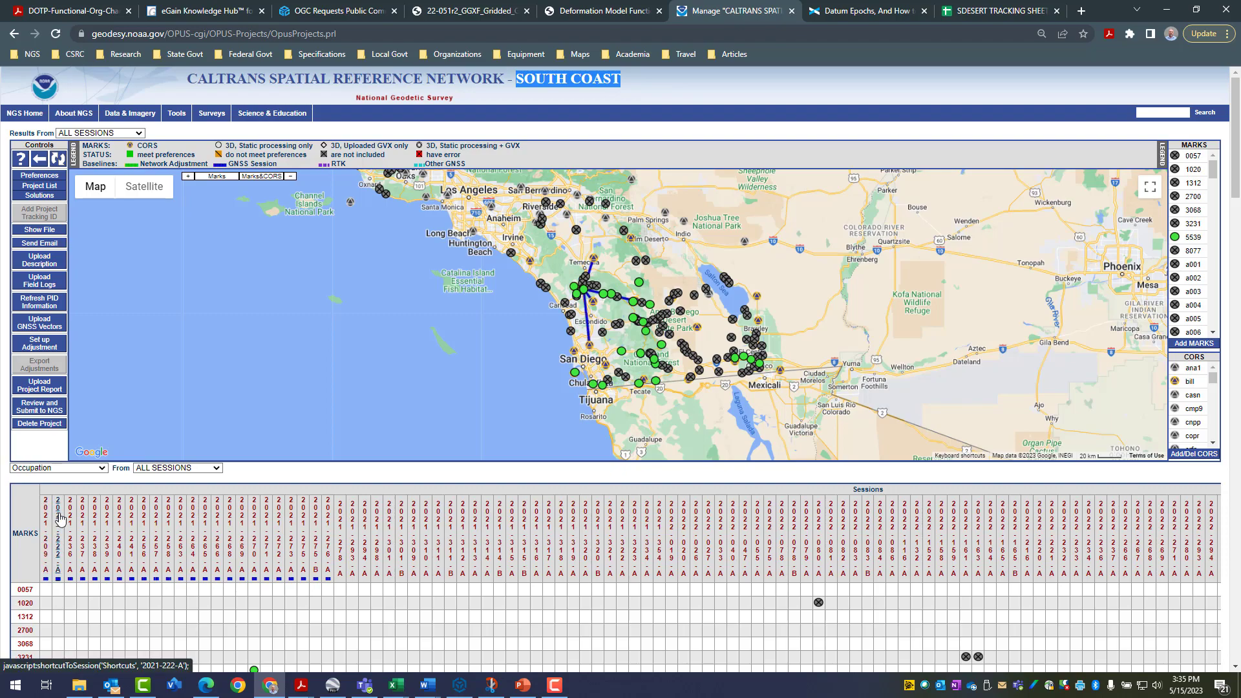
{"action": "left_click", "coordinate": [70, 522]}
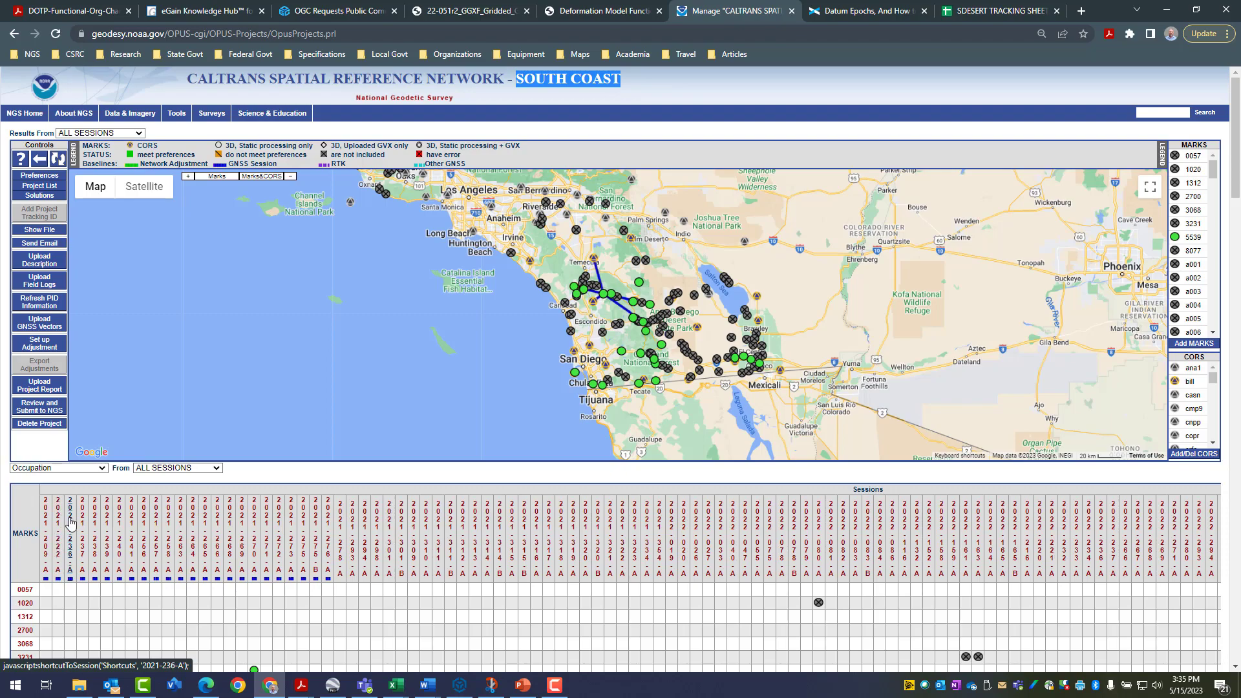
{"action": "left_click", "coordinate": [46, 520]}
{"action": "left_click", "coordinate": [63, 520]}
{"action": "left_click", "coordinate": [72, 524]}
{"action": "left_click", "coordinate": [83, 524]}
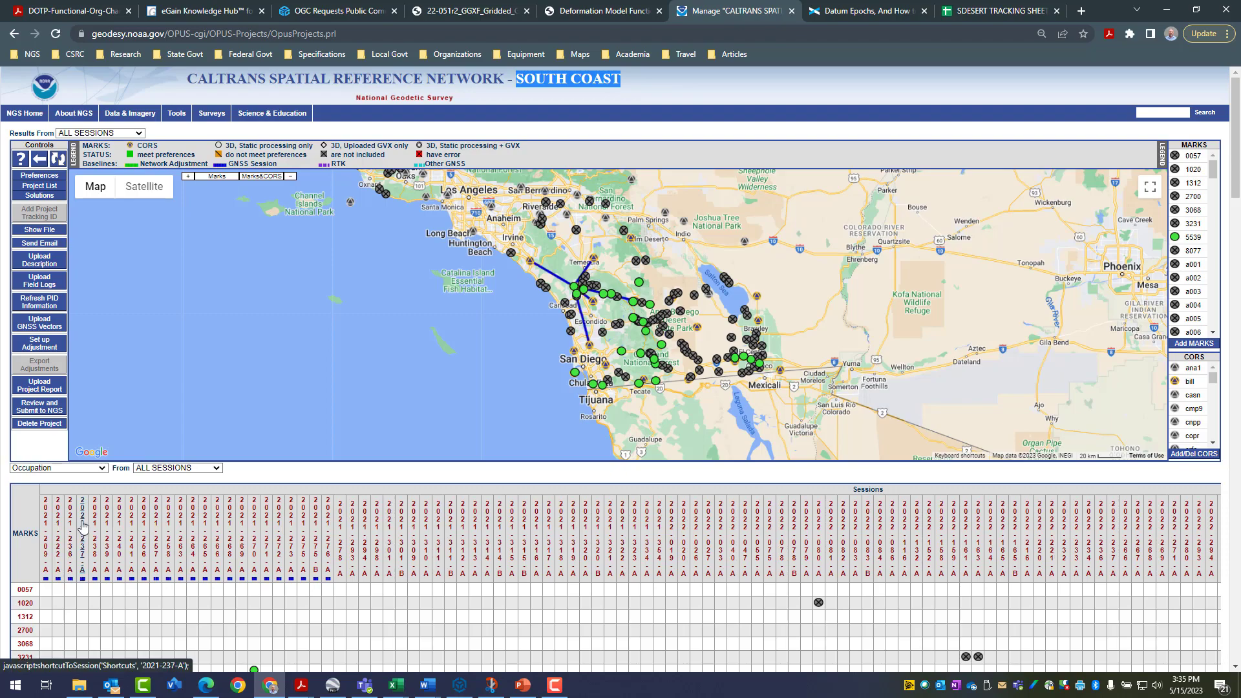
{"action": "mouse_move", "coordinate": [45, 582]}
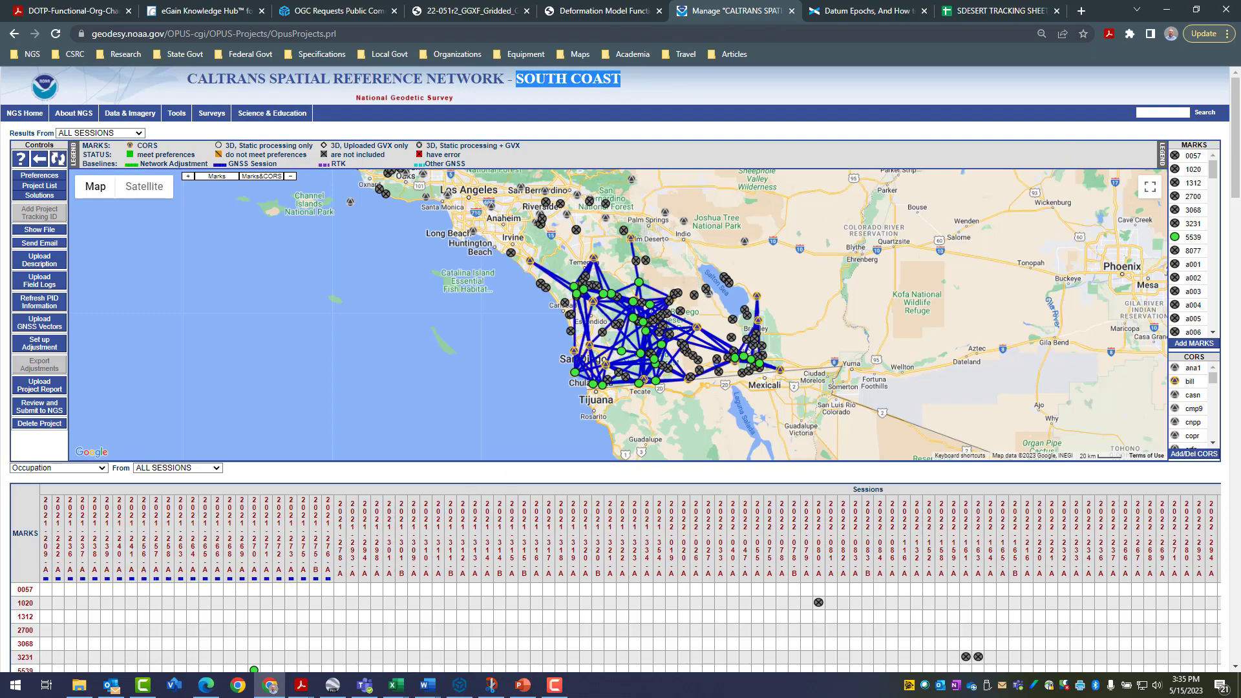
Arrange the SCOAST_TrackingSheet workbook in Excel side by side with the OPUS Projects manager page in the browser
{"action": "key", "text": "alt+Tab"}
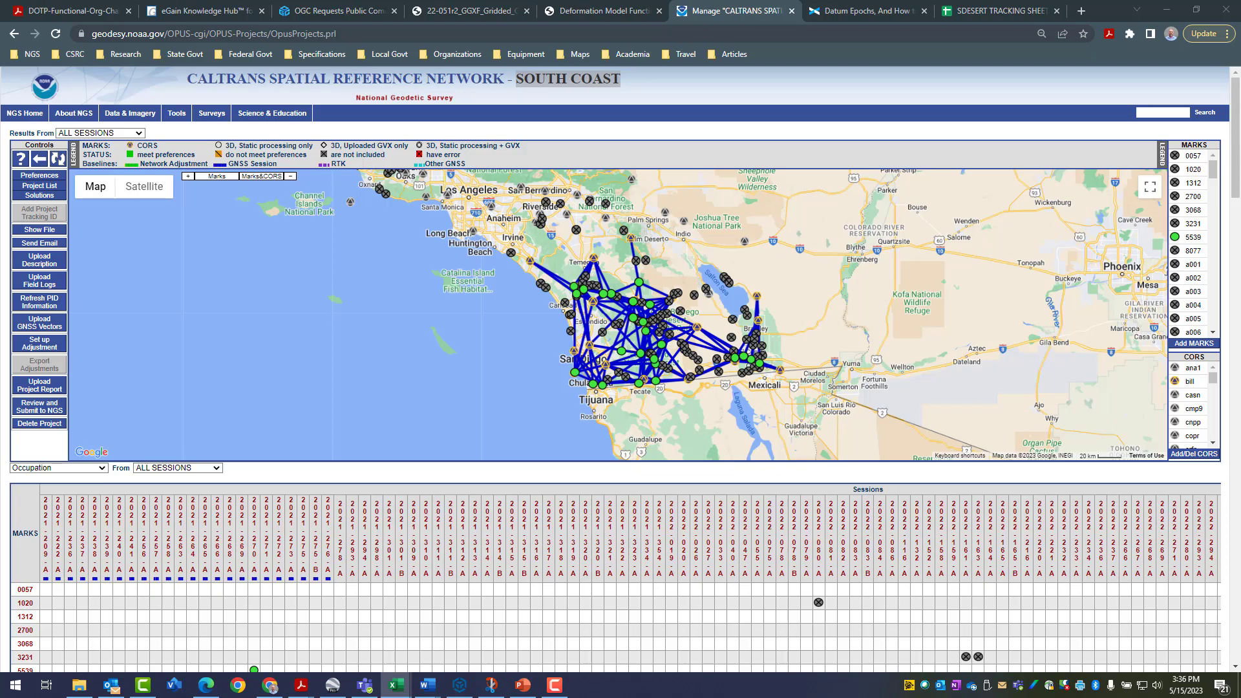
{"action": "left_click_drag", "start_coordinate": [1240, 242], "coordinate": [1, 347]}
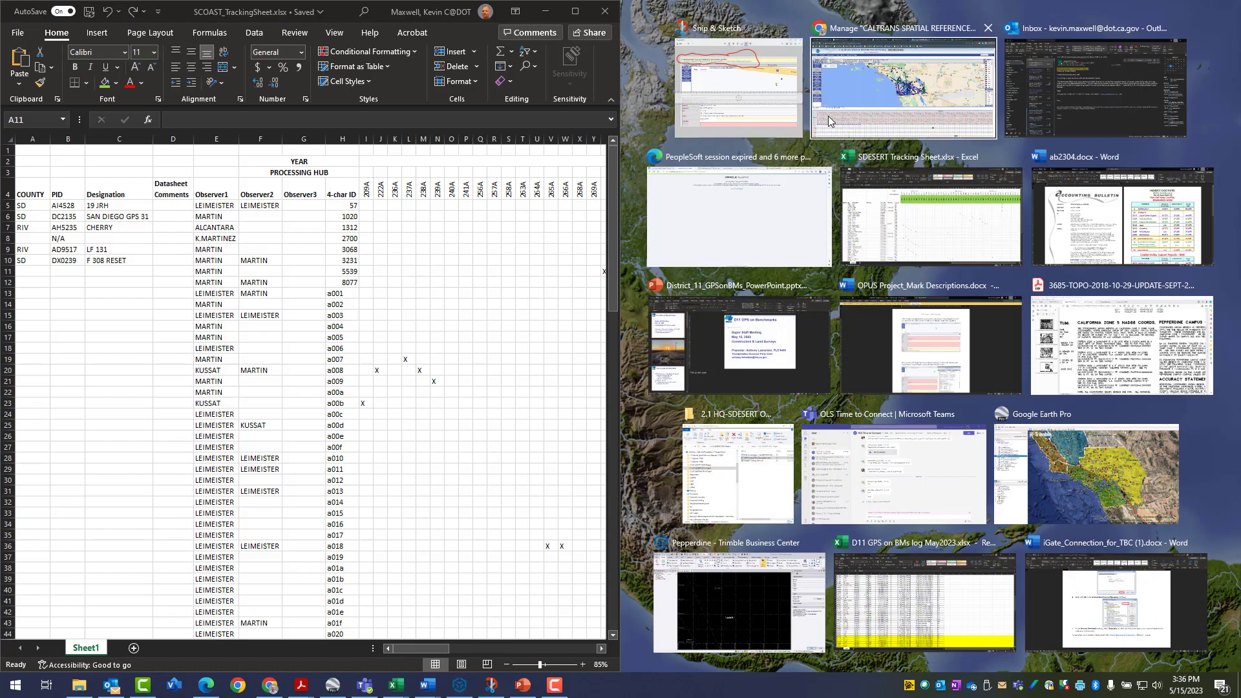
{"action": "left_click", "coordinate": [876, 71]}
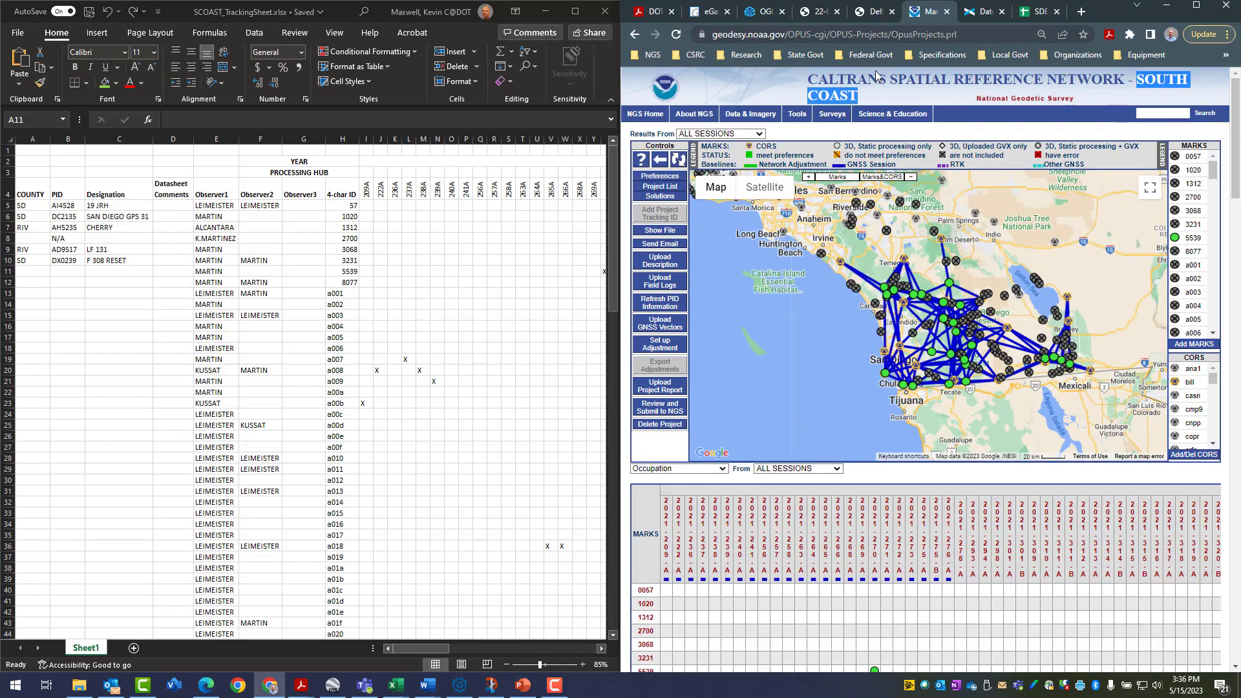
Examine the occupation table, comparing its sessions and four-character mark IDs with the columns and rows of the tracking sheet
{"action": "scroll", "coordinate": [826, 438], "scroll_direction": "down", "scroll_amount": 3}
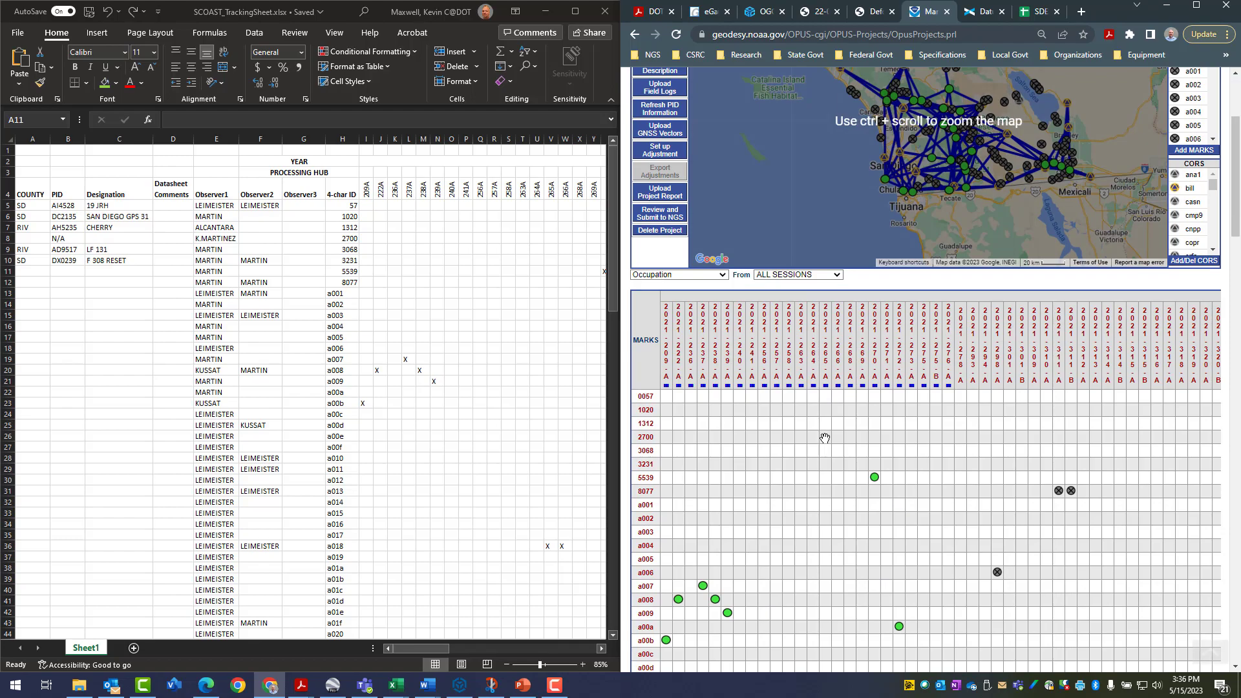
{"action": "scroll", "coordinate": [826, 438], "scroll_direction": "down", "scroll_amount": 3}
{"action": "scroll", "coordinate": [825, 438], "scroll_direction": "up", "scroll_amount": 6}
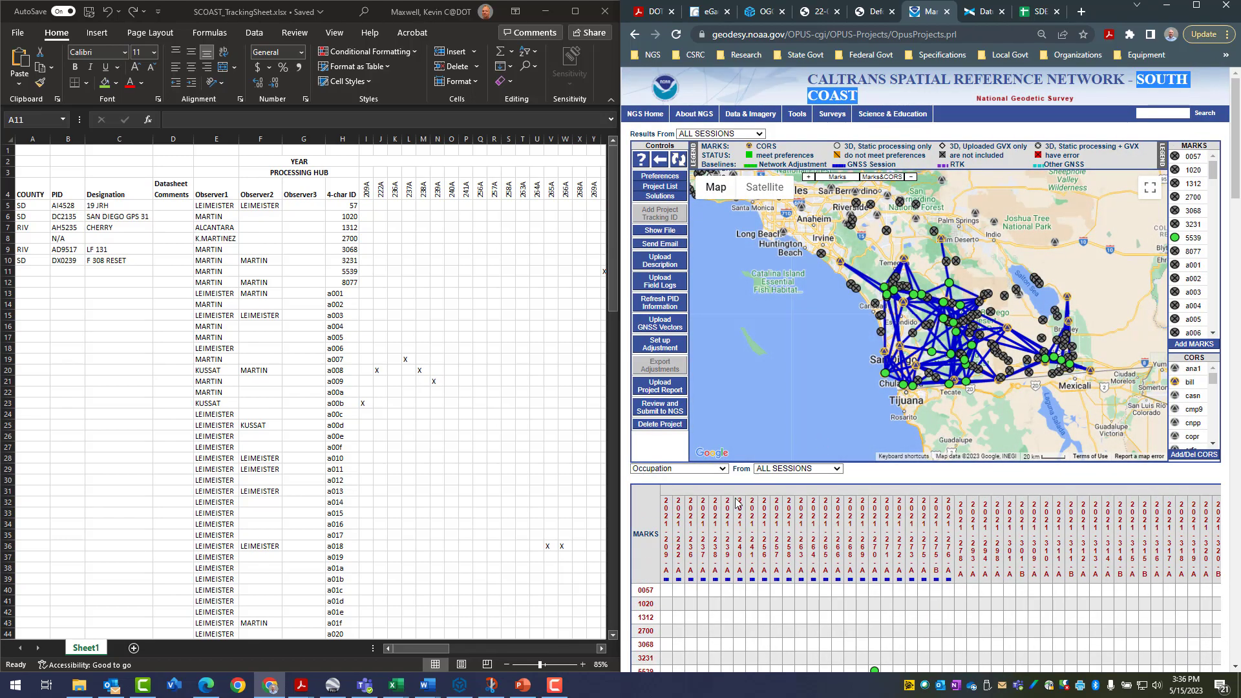
{"action": "mouse_move", "coordinate": [681, 549]}
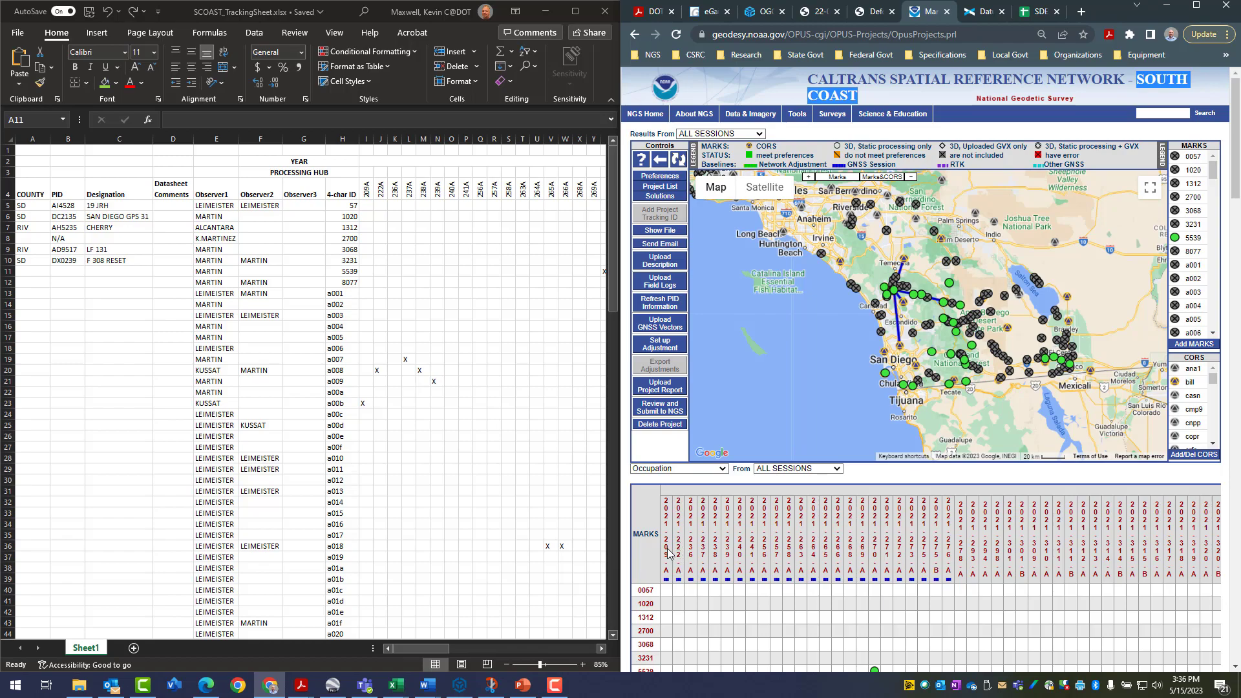
{"action": "scroll", "coordinate": [645, 592], "scroll_direction": "down", "scroll_amount": 3}
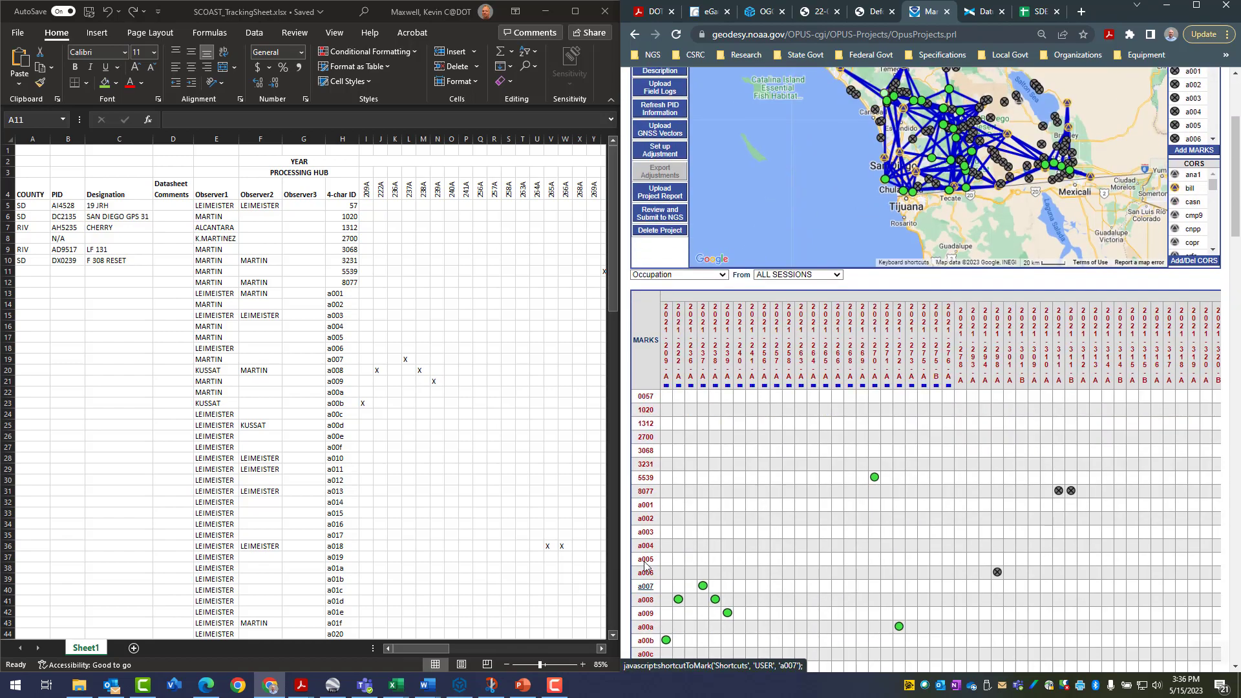
{"action": "left_click", "coordinate": [646, 397]}
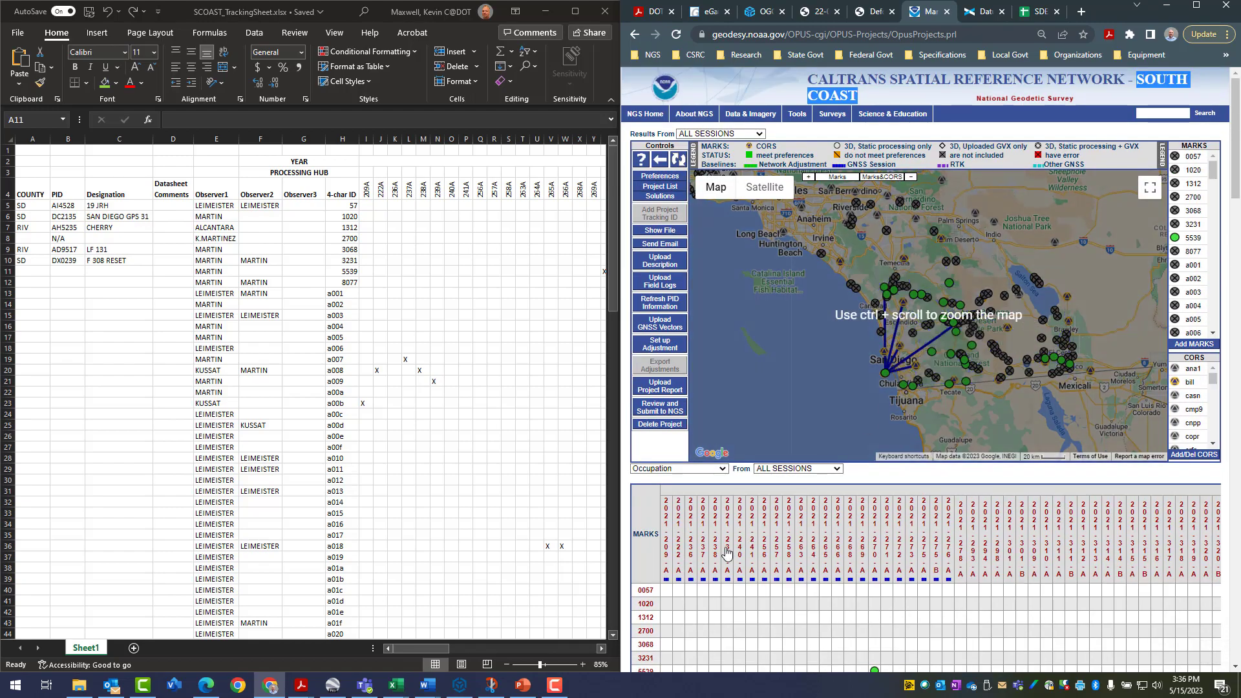
{"action": "scroll", "coordinate": [728, 555], "scroll_direction": "down", "scroll_amount": 2}
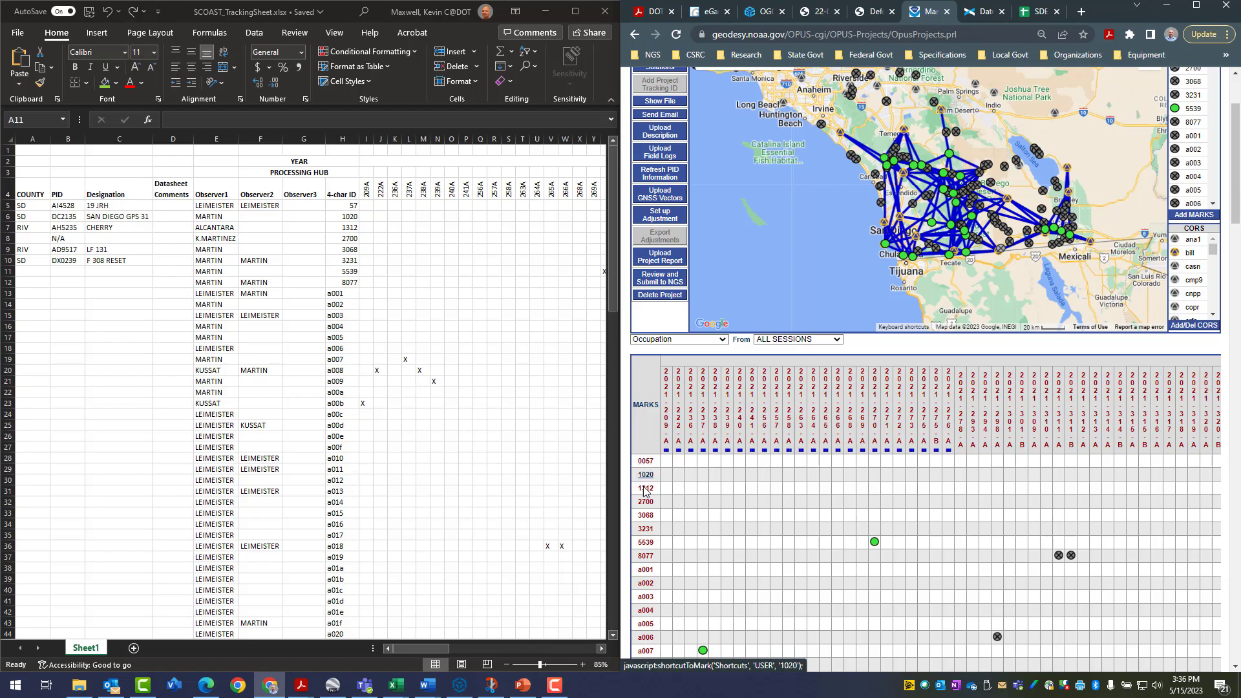
{"action": "scroll", "coordinate": [640, 478], "scroll_direction": "down", "scroll_amount": 3}
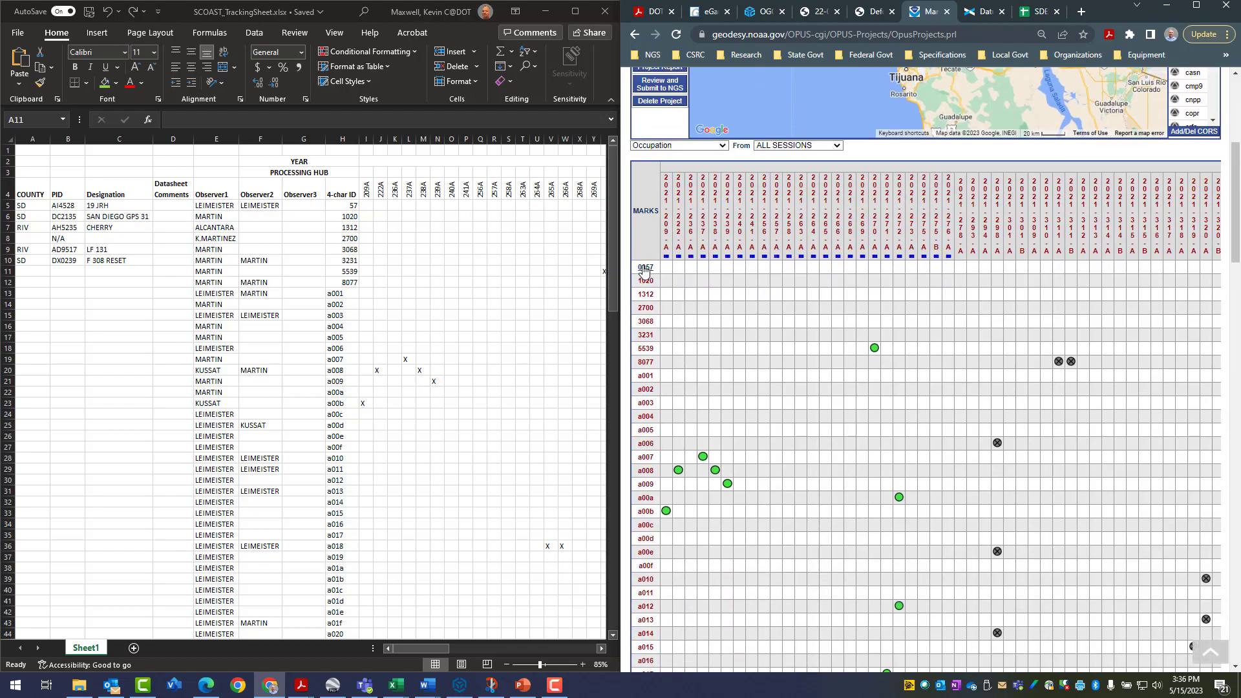
{"action": "scroll", "coordinate": [688, 304], "scroll_direction": "up", "scroll_amount": 5}
{"action": "scroll", "coordinate": [771, 339], "scroll_direction": "down", "scroll_amount": 1}
{"action": "scroll", "coordinate": [770, 339], "scroll_direction": "up", "scroll_amount": 2}
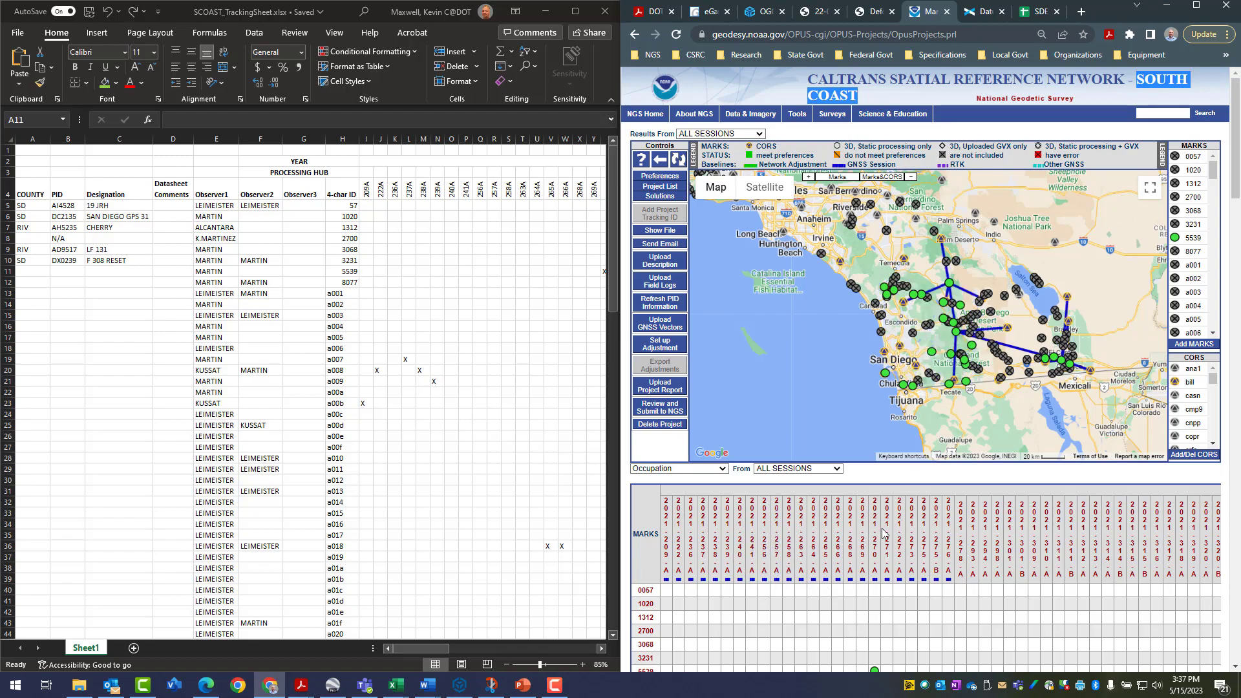
View the PID, designation and observer details of marks 0057, 1020, 1312, 2700, 3068 and 3231 on the map
{"action": "left_click", "coordinate": [1178, 160]}
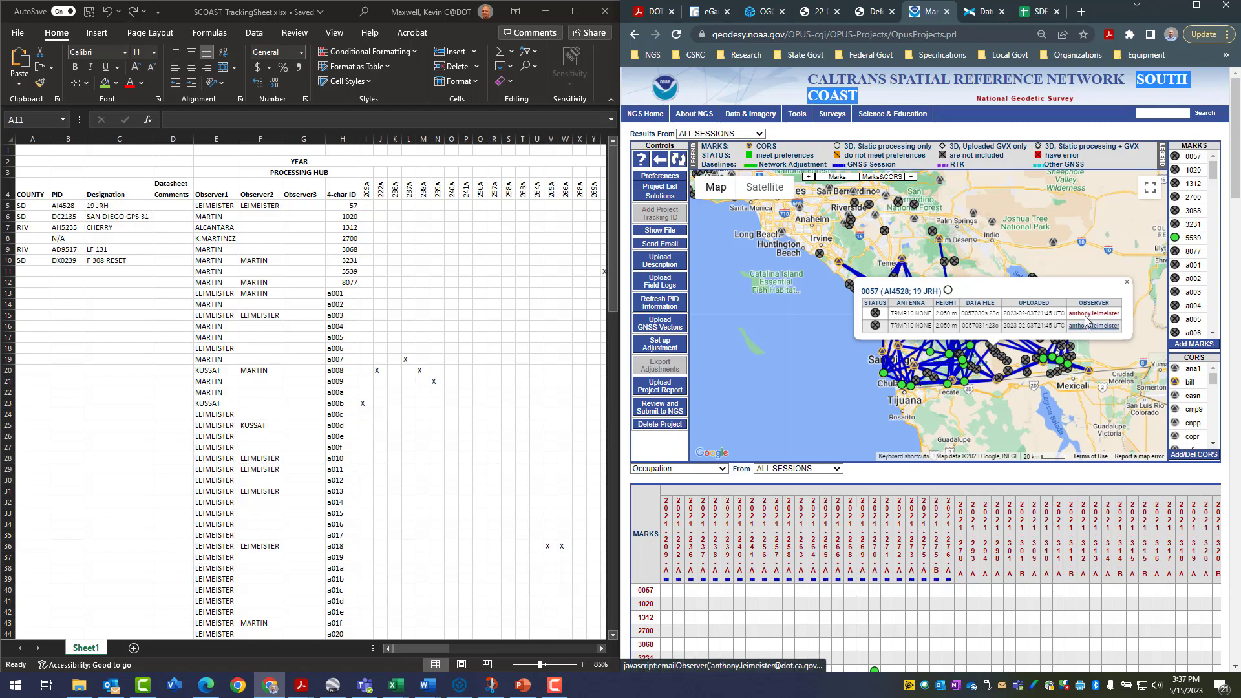
{"action": "left_click", "coordinate": [1175, 170]}
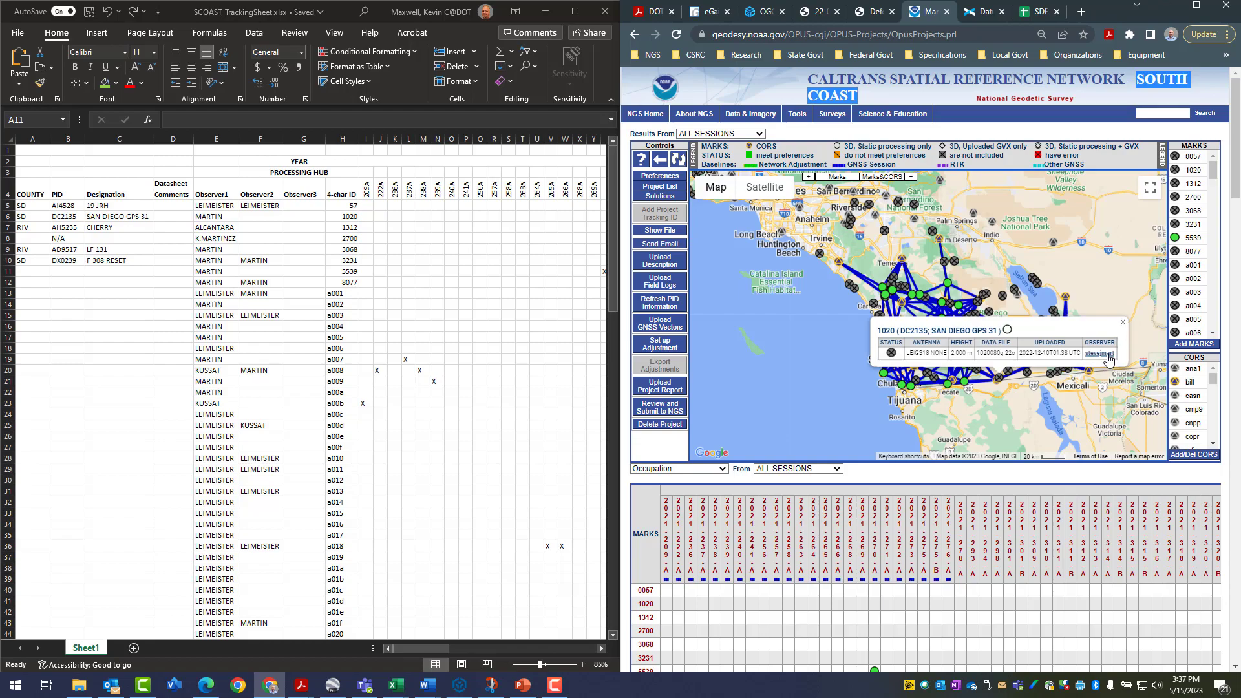
{"action": "left_click", "coordinate": [1176, 185]}
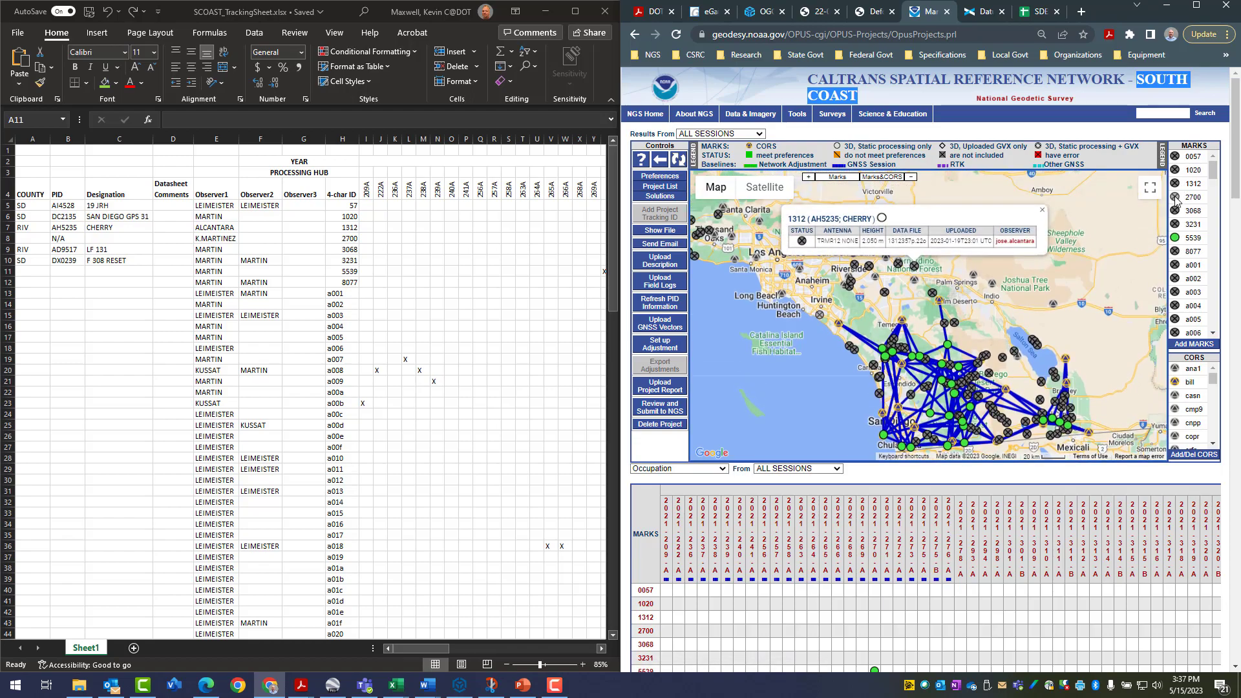
{"action": "left_click", "coordinate": [1176, 197]}
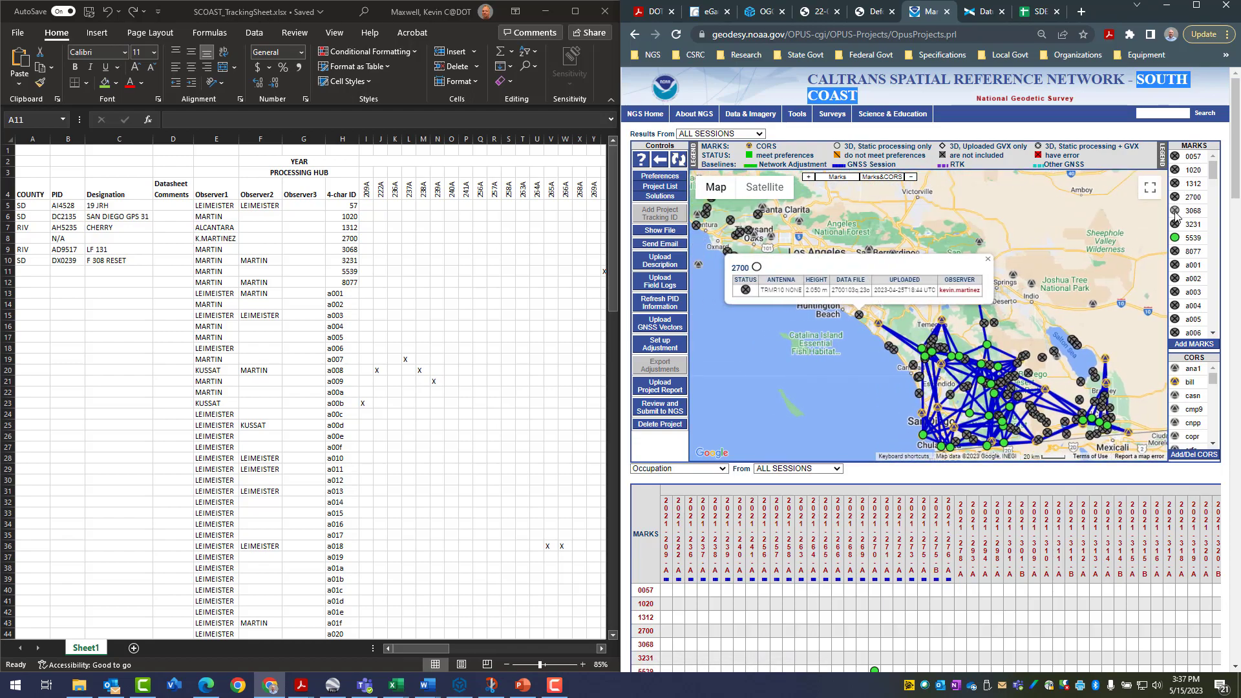
{"action": "left_click", "coordinate": [1175, 214]}
{"action": "left_click", "coordinate": [1175, 224]}
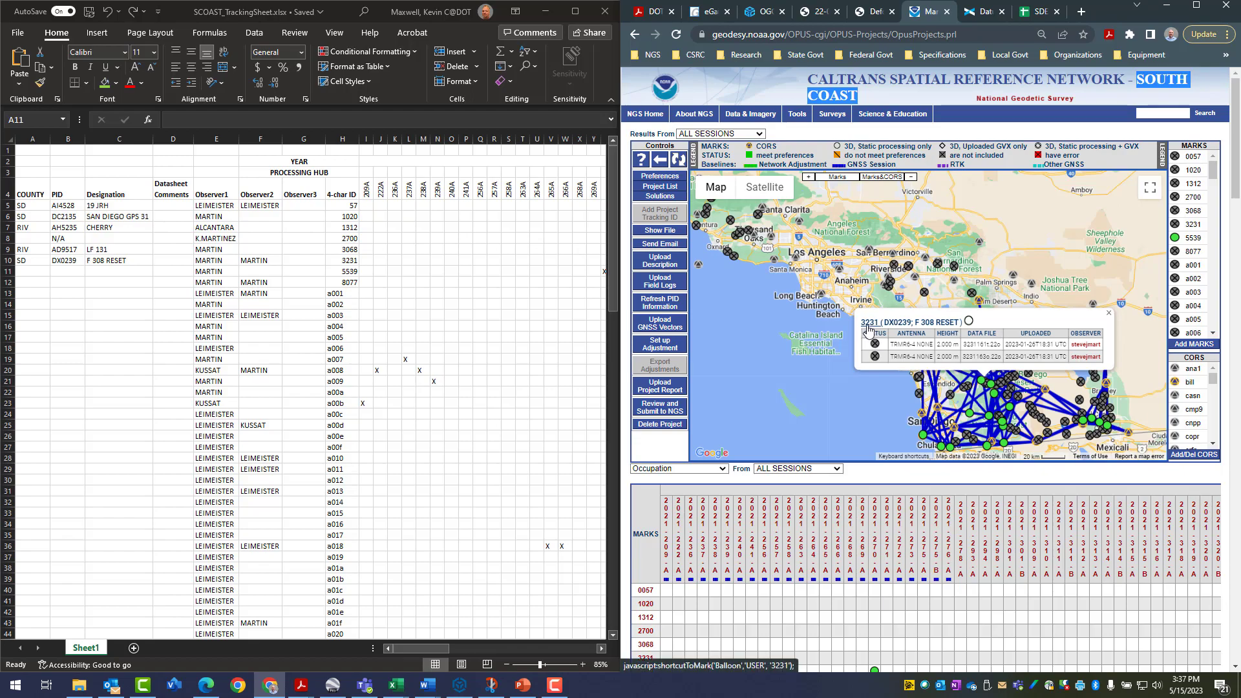
Select the row of mark 3231 and the row of mark 5539 in turn in the Excel tracking sheet
{"action": "left_click", "coordinate": [347, 259]}
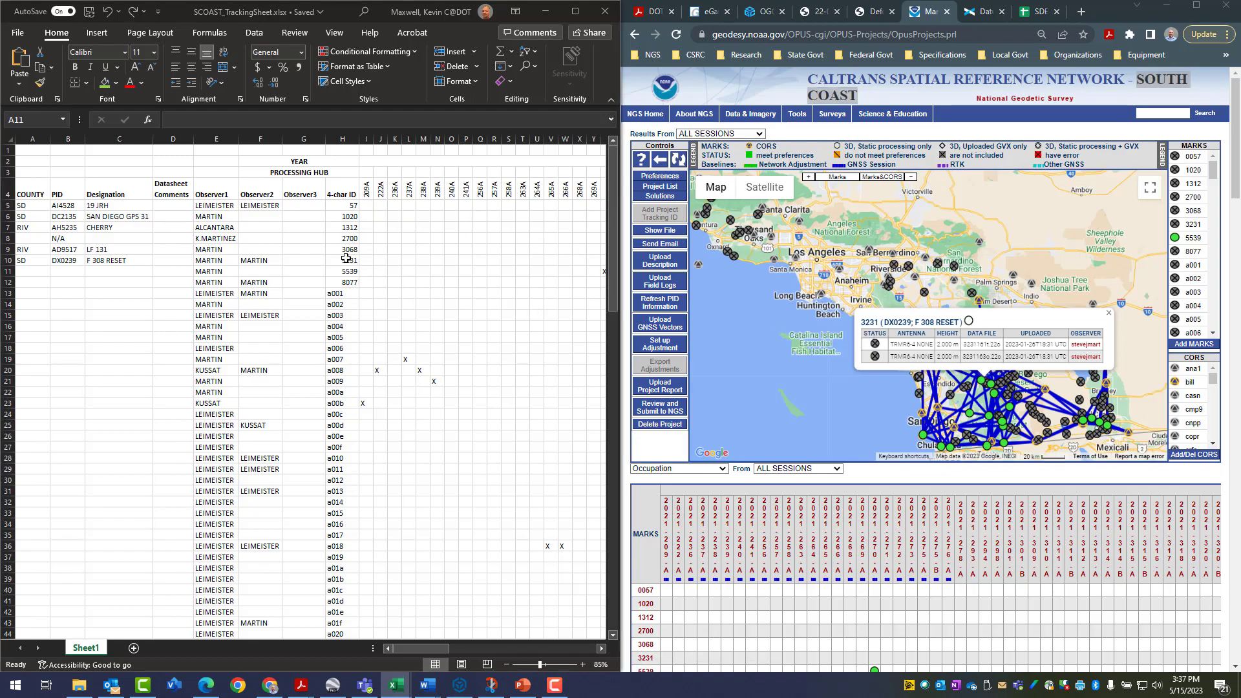
{"action": "left_click", "coordinate": [8, 260]}
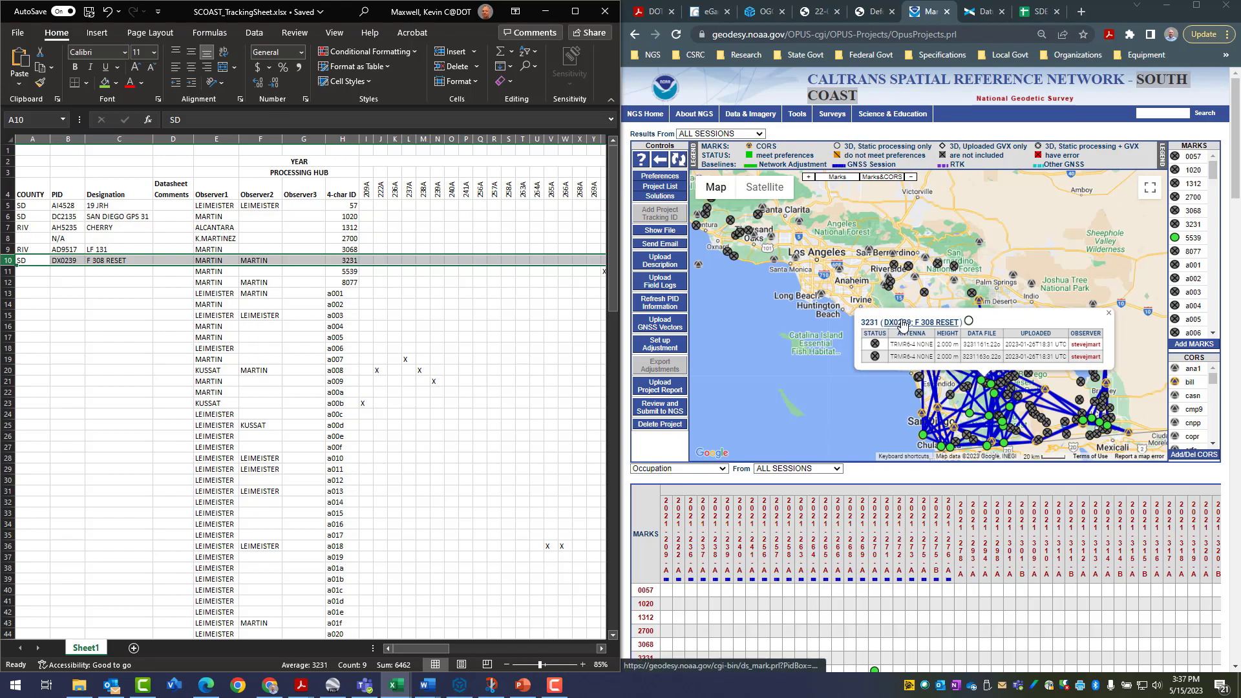
{"action": "left_click", "coordinate": [7, 272]}
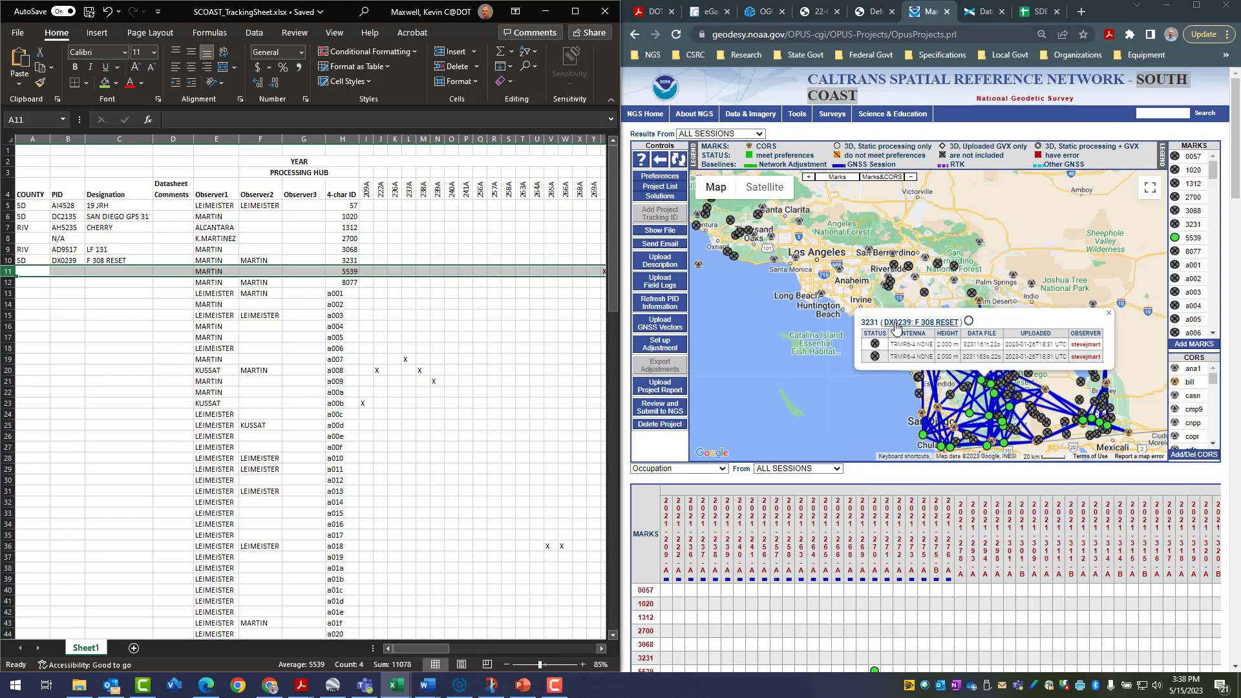
Open the description page of mark 3231 in OPUS Projects and view the descriptions of marks 5539, 8077 and a001
{"action": "left_click", "coordinate": [868, 323]}
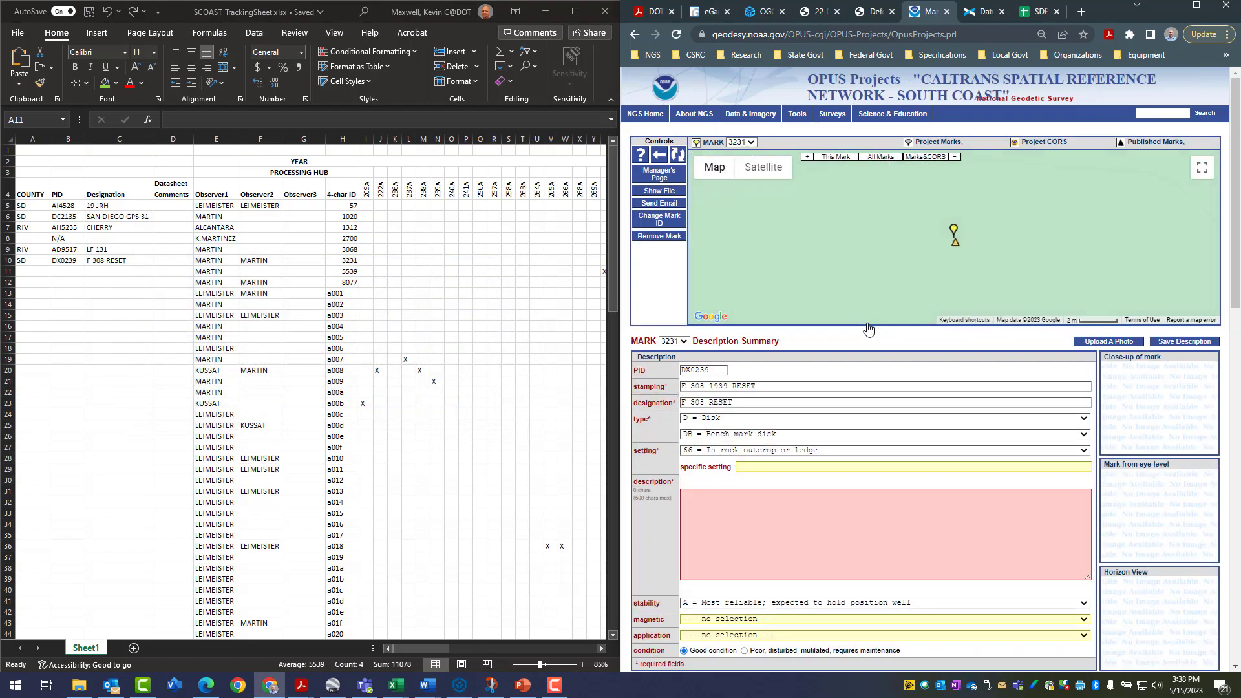
{"action": "left_click", "coordinate": [684, 342]}
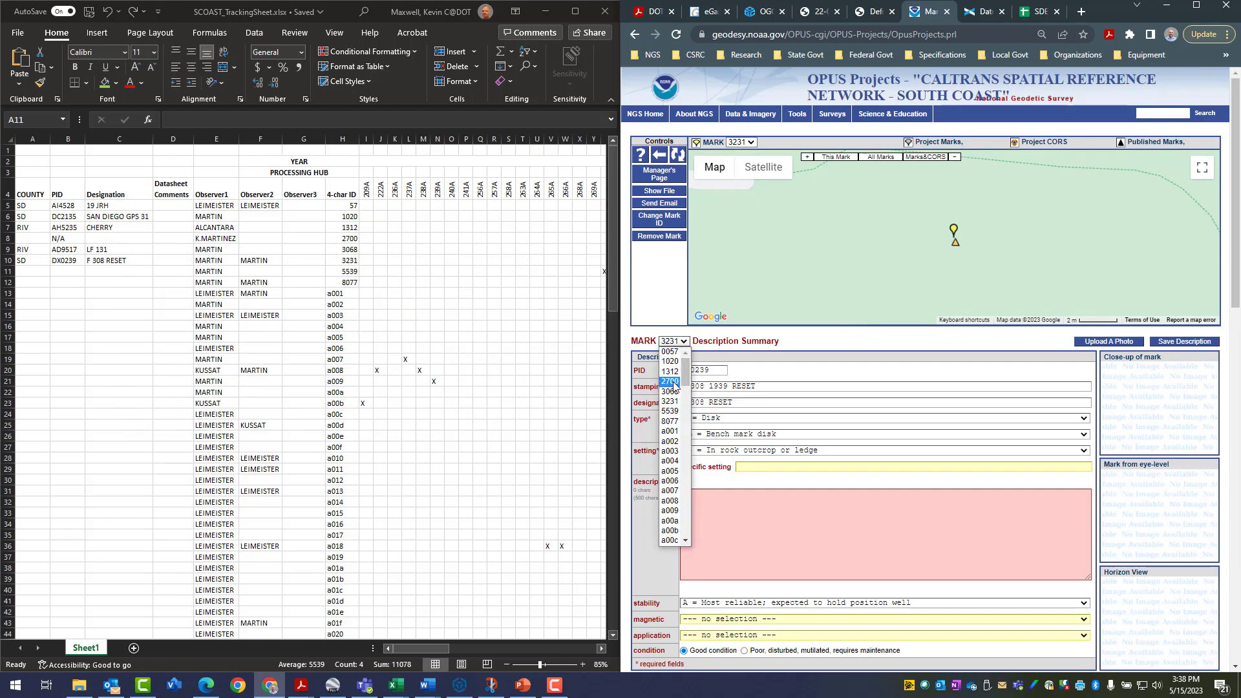
{"action": "left_click", "coordinate": [670, 414]}
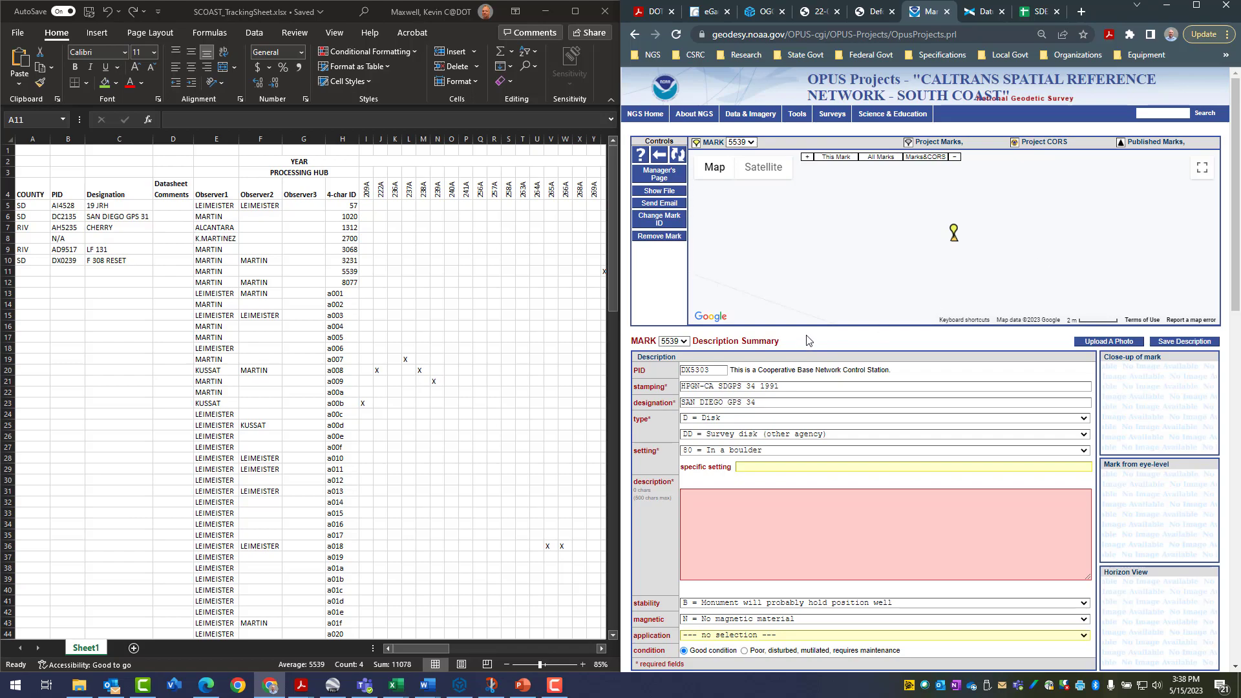
{"action": "left_click", "coordinate": [684, 343]}
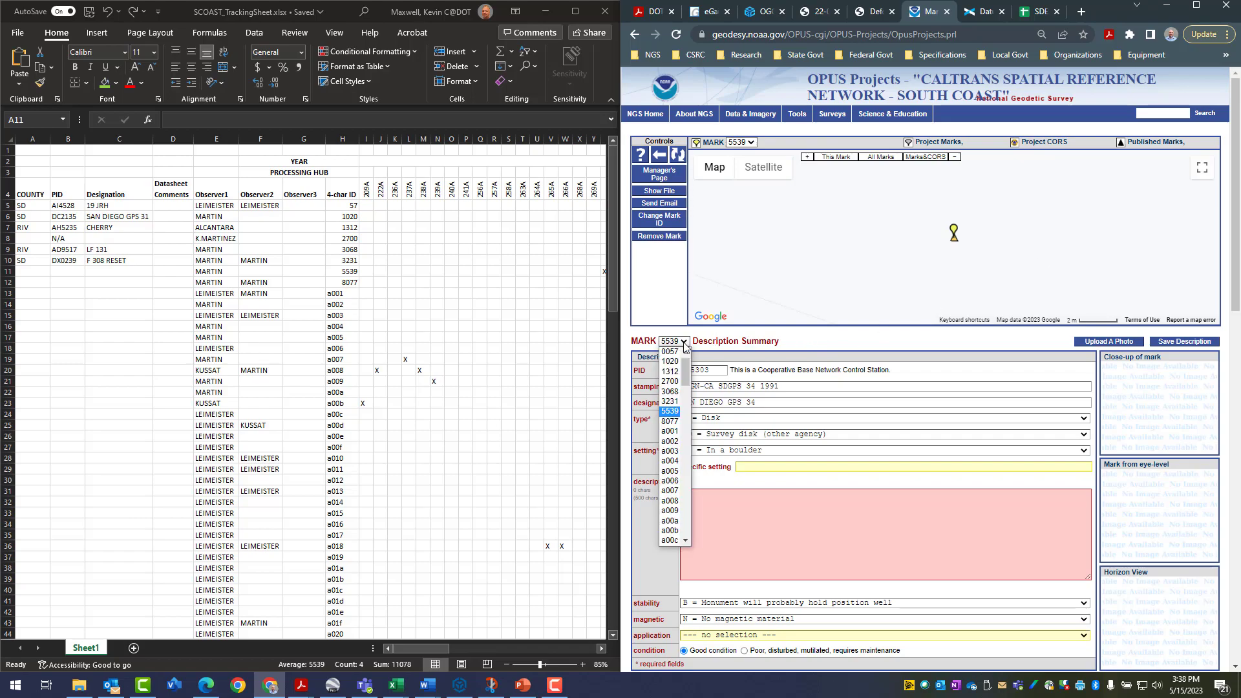
{"action": "left_click", "coordinate": [672, 422]}
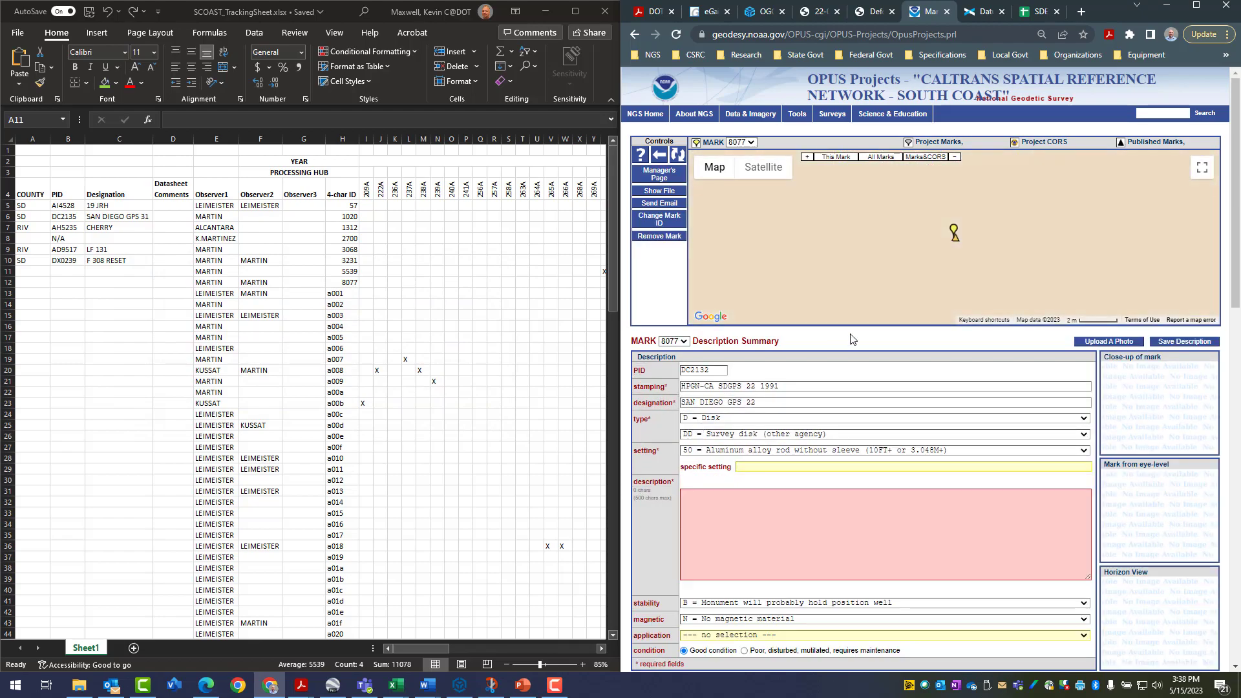
{"action": "left_click", "coordinate": [682, 342]}
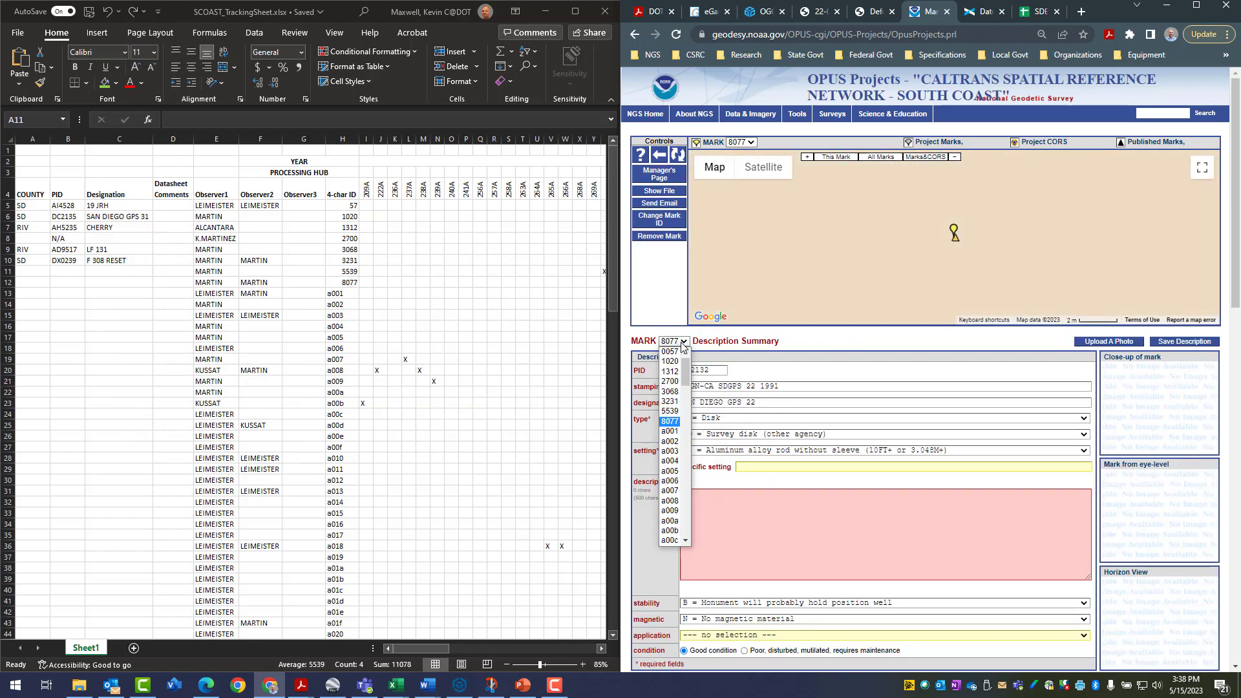
{"action": "left_click", "coordinate": [672, 431]}
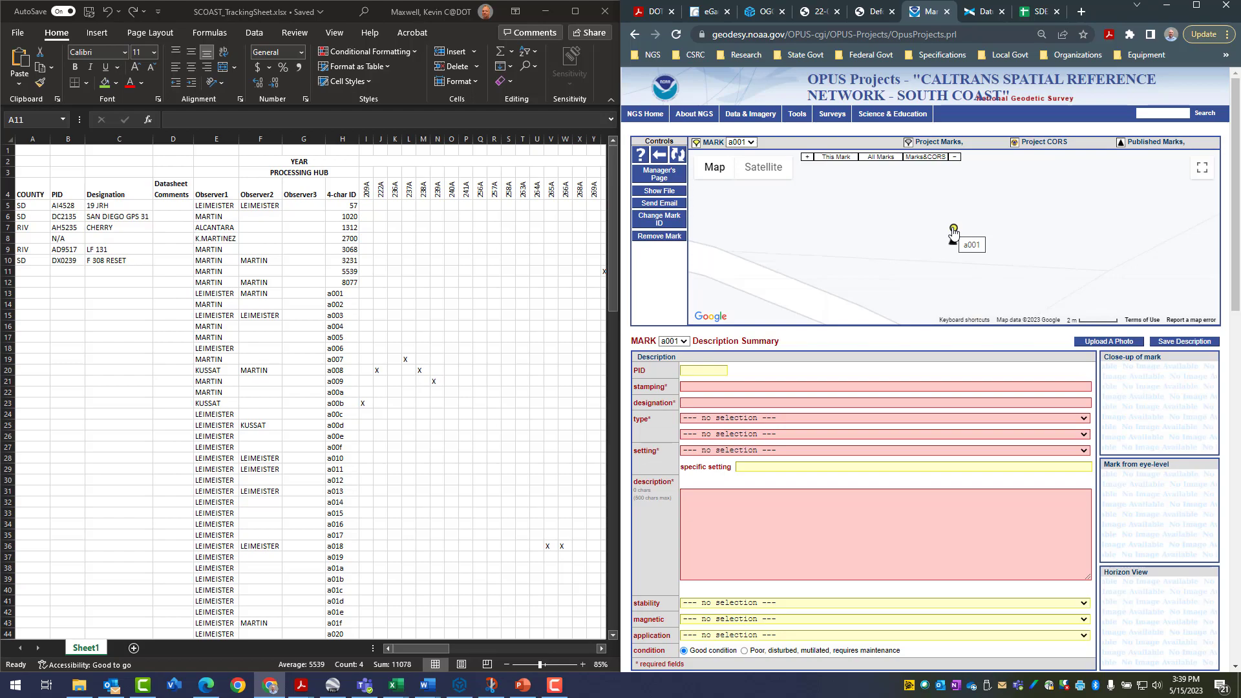
Select the two observer cells and the 4-character ID cell of mark a001 in turn in the Excel tracking sheet
{"action": "left_click", "coordinate": [220, 295]}
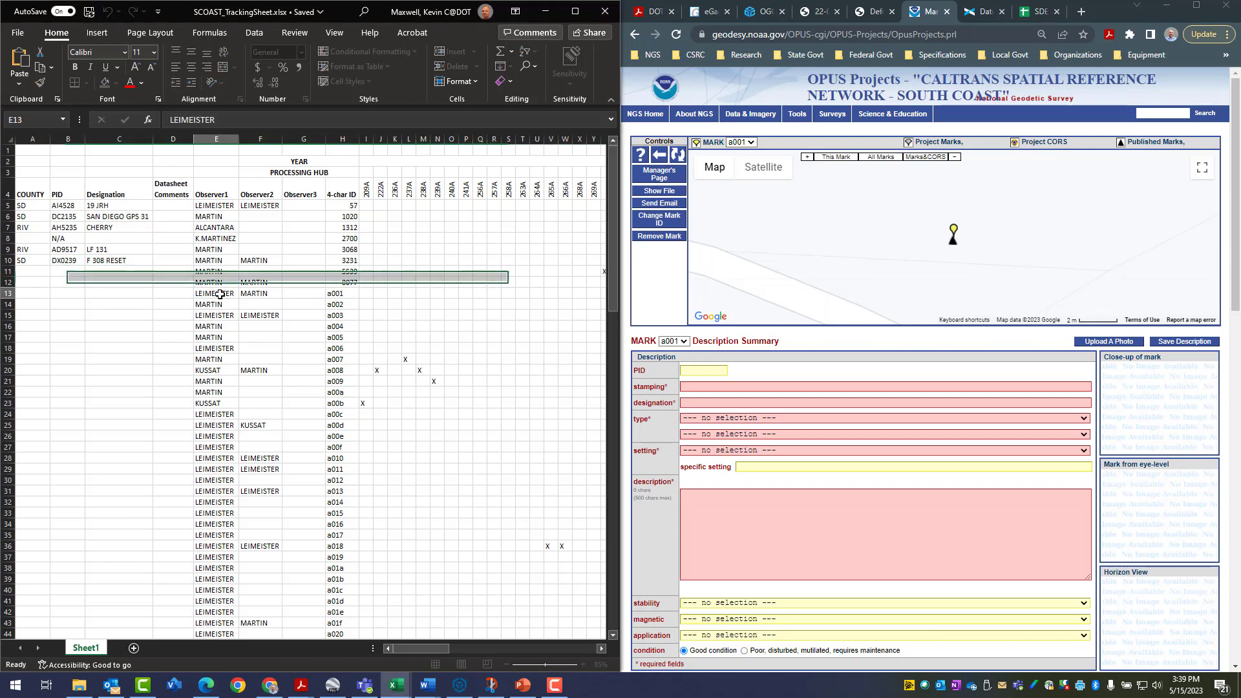
{"action": "left_click", "coordinate": [250, 294]}
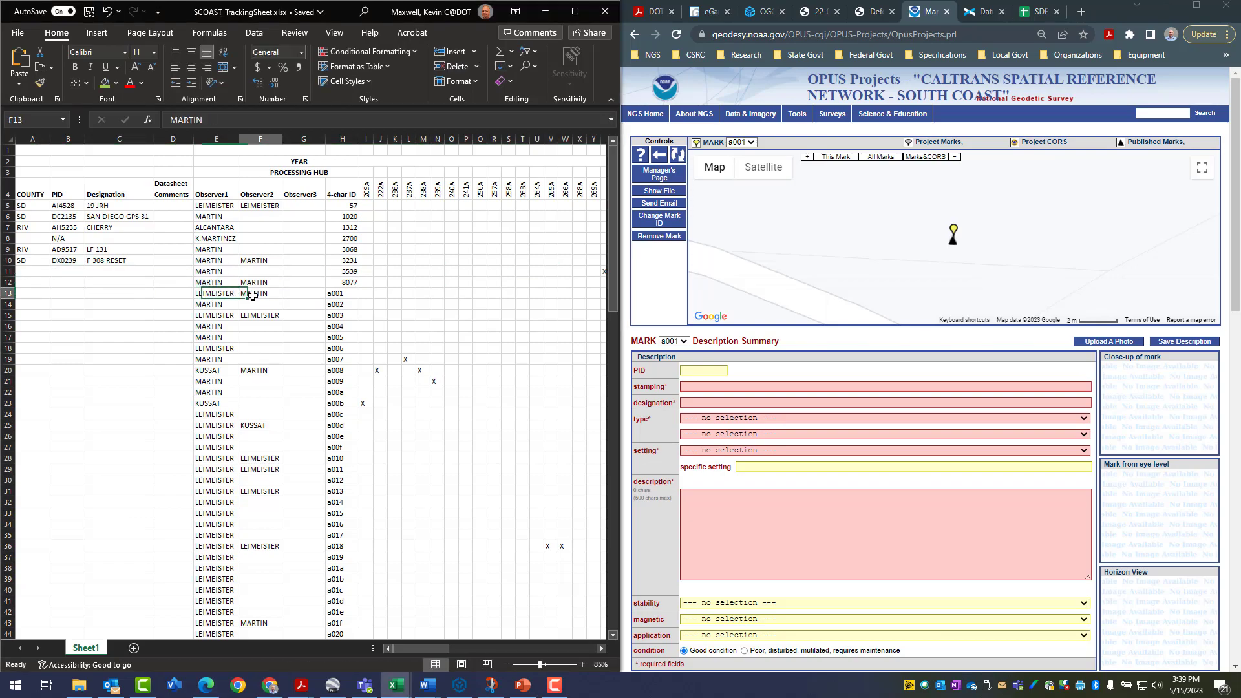
{"action": "left_click", "coordinate": [340, 294]}
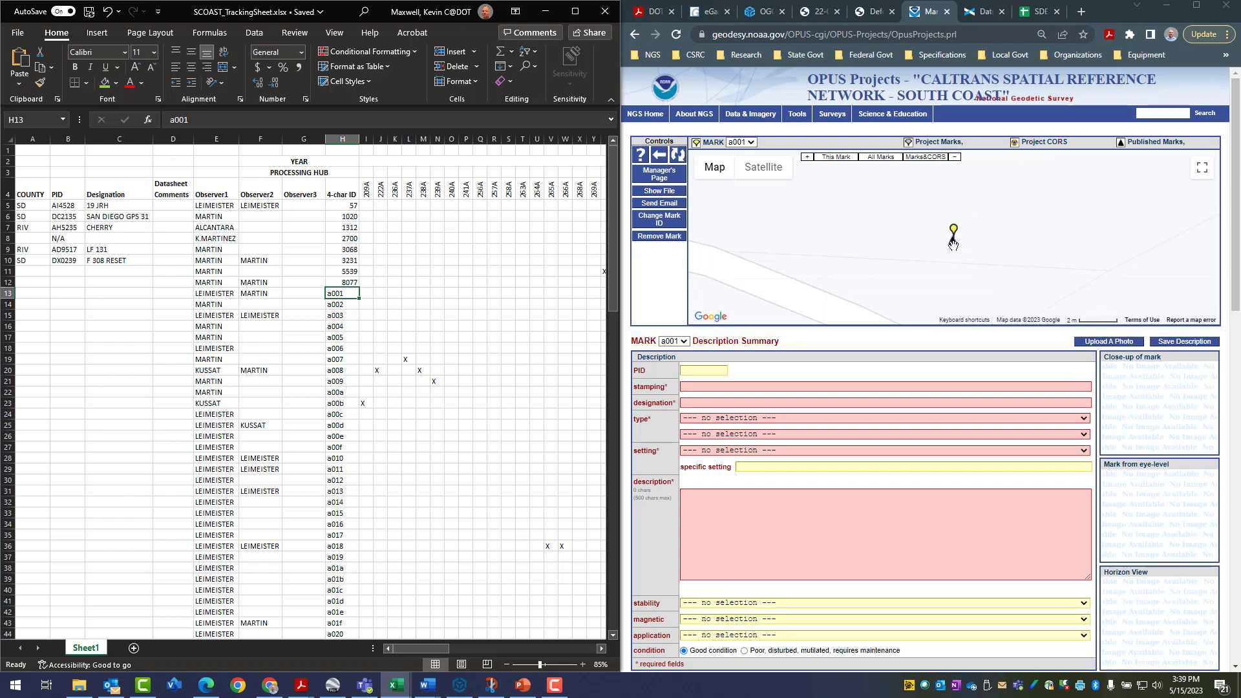
Open the datasheet of the published mark beside a001 on the OPUS Projects map and move its window clear of the tracking sheet
{"action": "mouse_move", "coordinate": [953, 250]}
{"action": "left_click", "coordinate": [954, 247]}
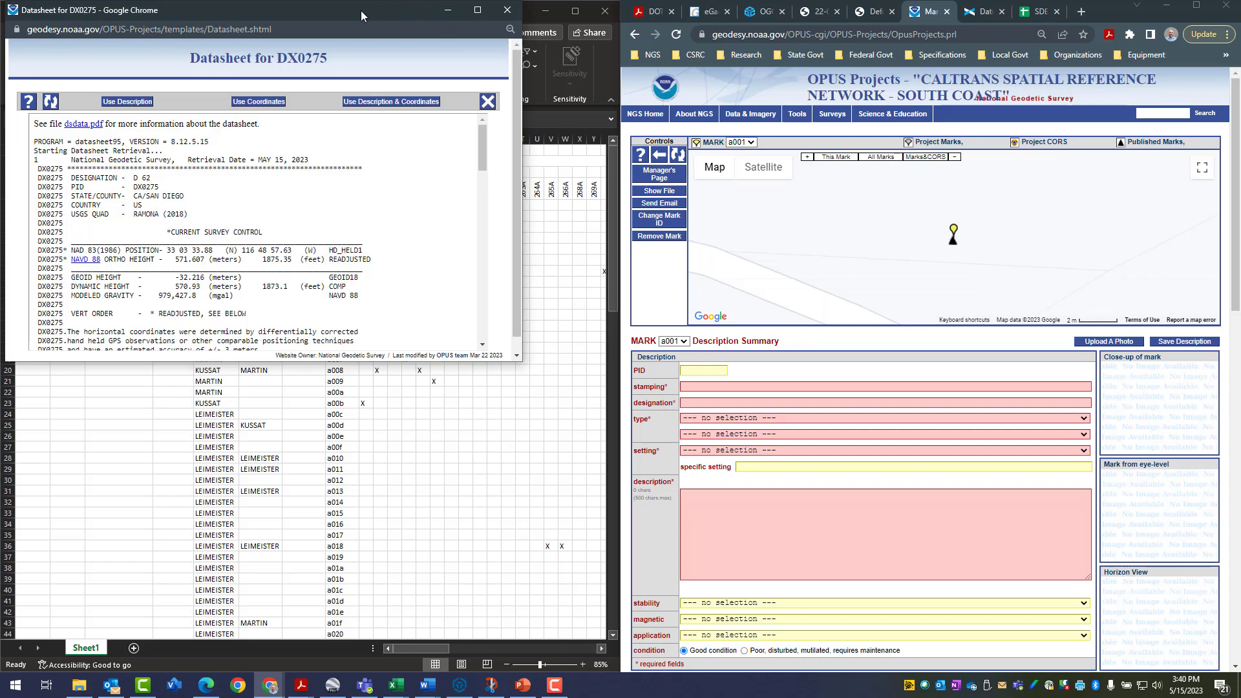
{"action": "left_click_drag", "start_coordinate": [362, 10], "coordinate": [637, 88]}
{"action": "left_click_drag", "start_coordinate": [776, 127], "coordinate": [1011, 122]}
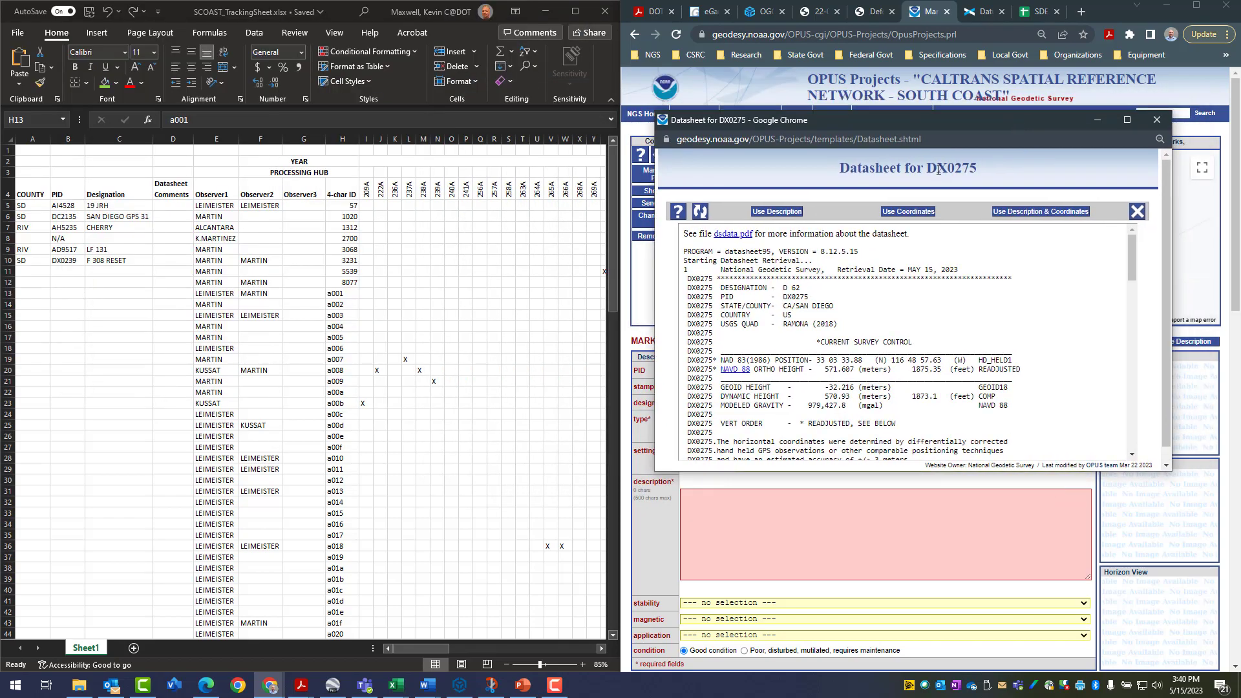
{"action": "left_click_drag", "start_coordinate": [922, 126], "coordinate": [940, 395]}
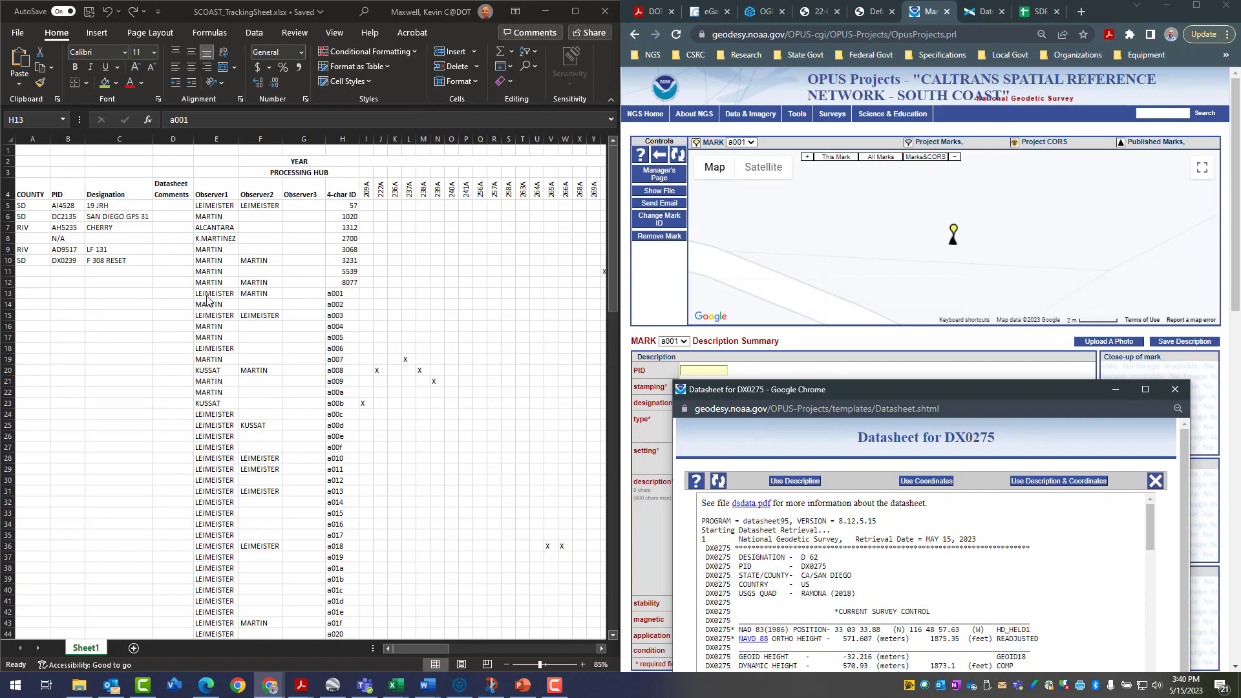
Enter DX0275 as the PID of mark a001 in the Excel tracking sheet
{"action": "left_click", "coordinate": [63, 297]}
{"action": "left_click", "coordinate": [63, 294]}
{"action": "type", "text": "DX"}
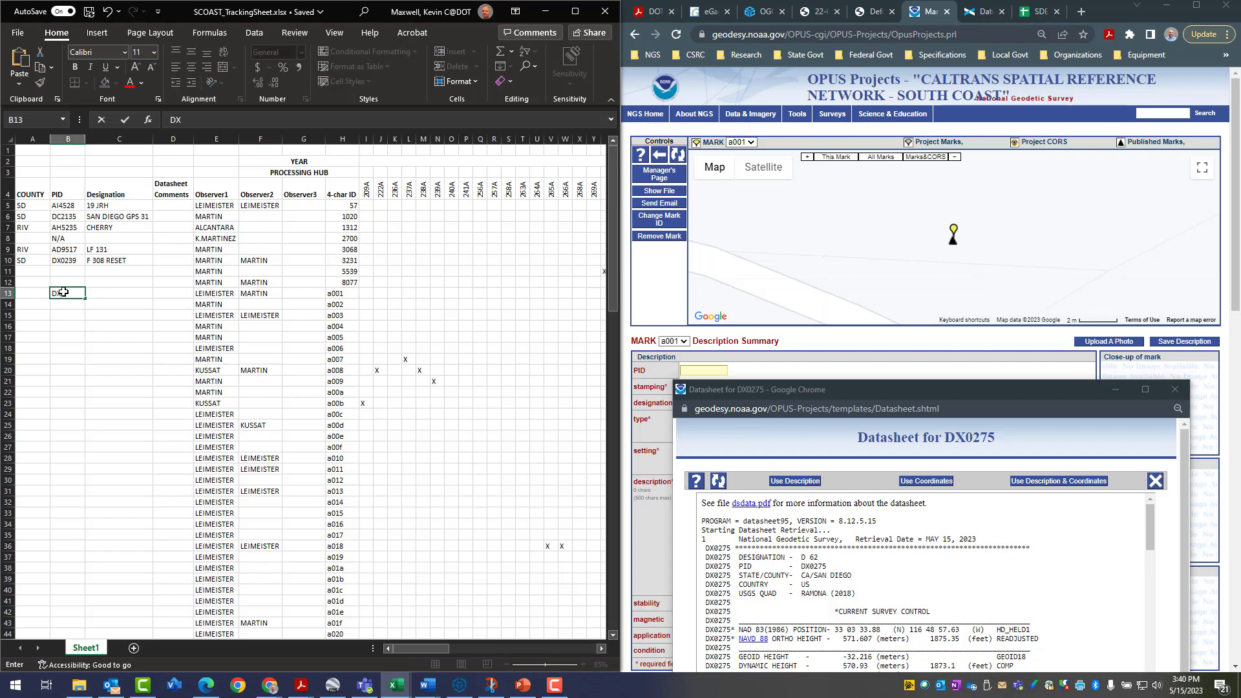
{"action": "type", "text": "0275"}
{"action": "key", "text": "Tab"}
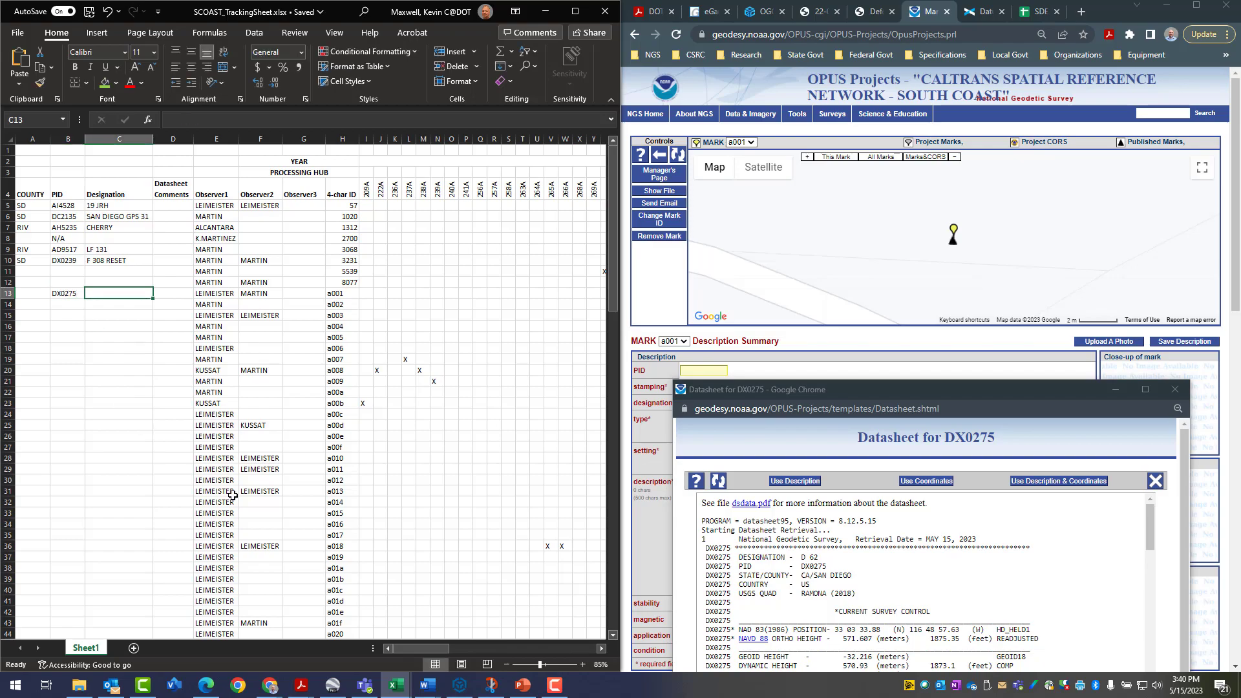
Enter the designation D 62 and the county SD for mark a001, keeping the datasheet's designation in view
{"action": "left_click_drag", "start_coordinate": [953, 388], "coordinate": [958, 177]}
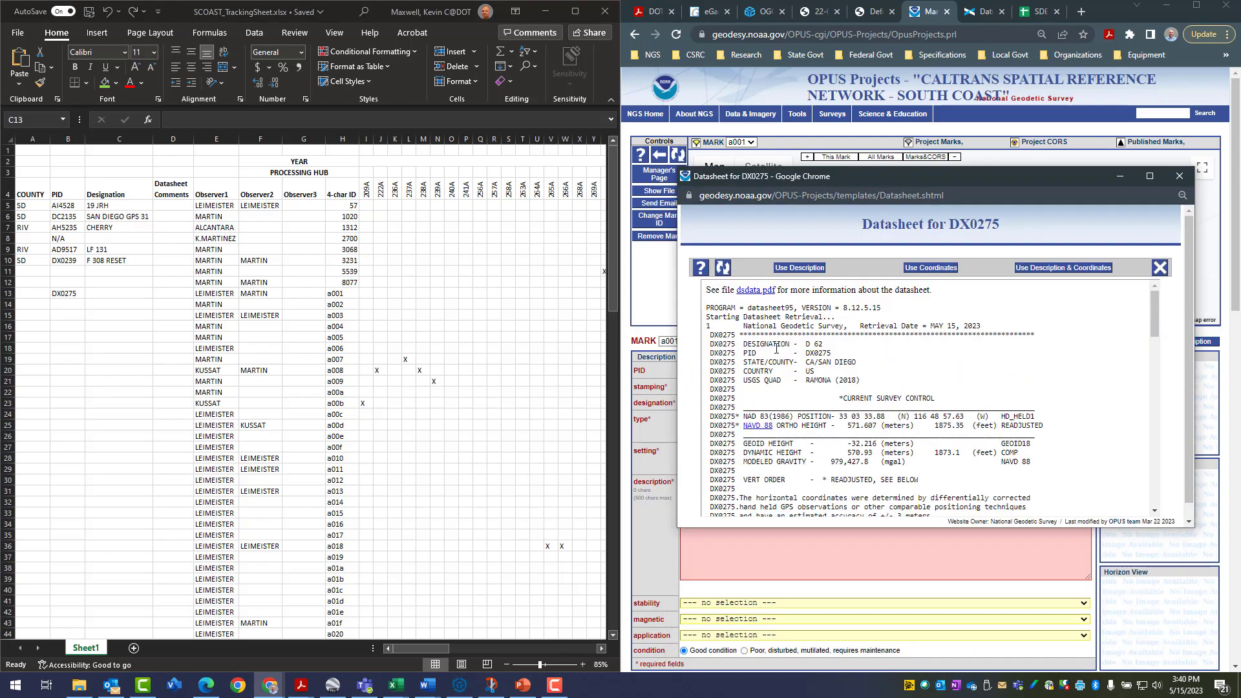
{"action": "left_click", "coordinate": [129, 292]}
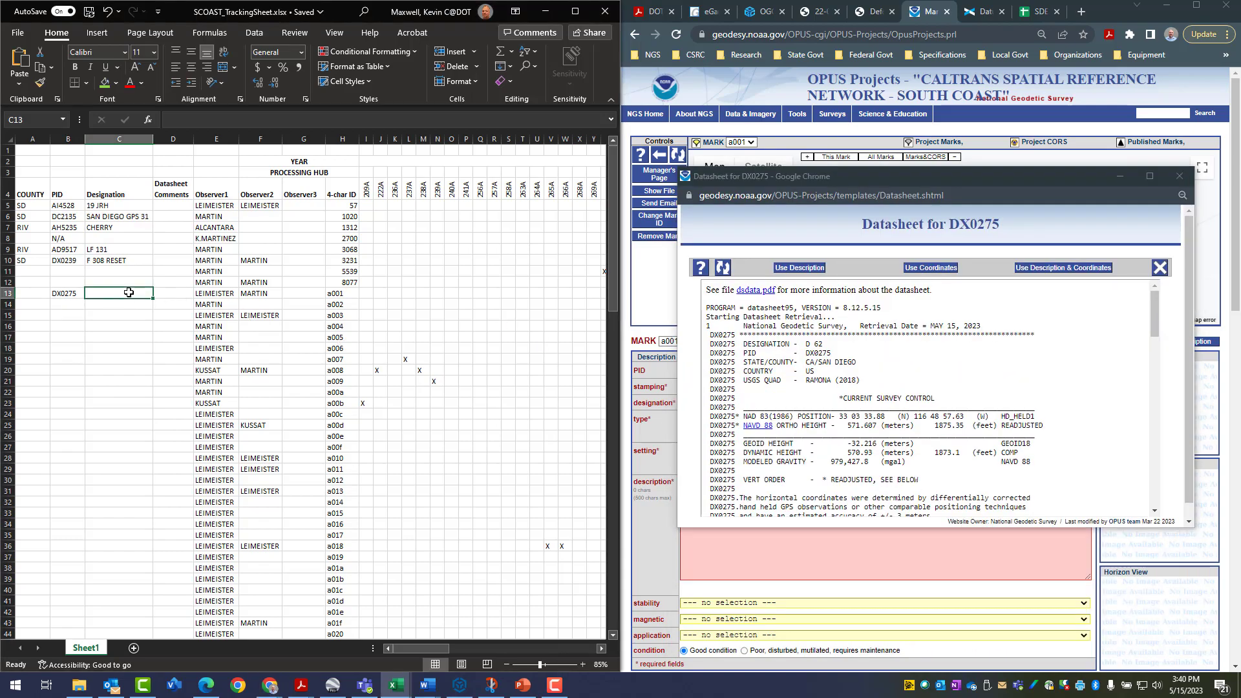
{"action": "type", "text": "D 62"}
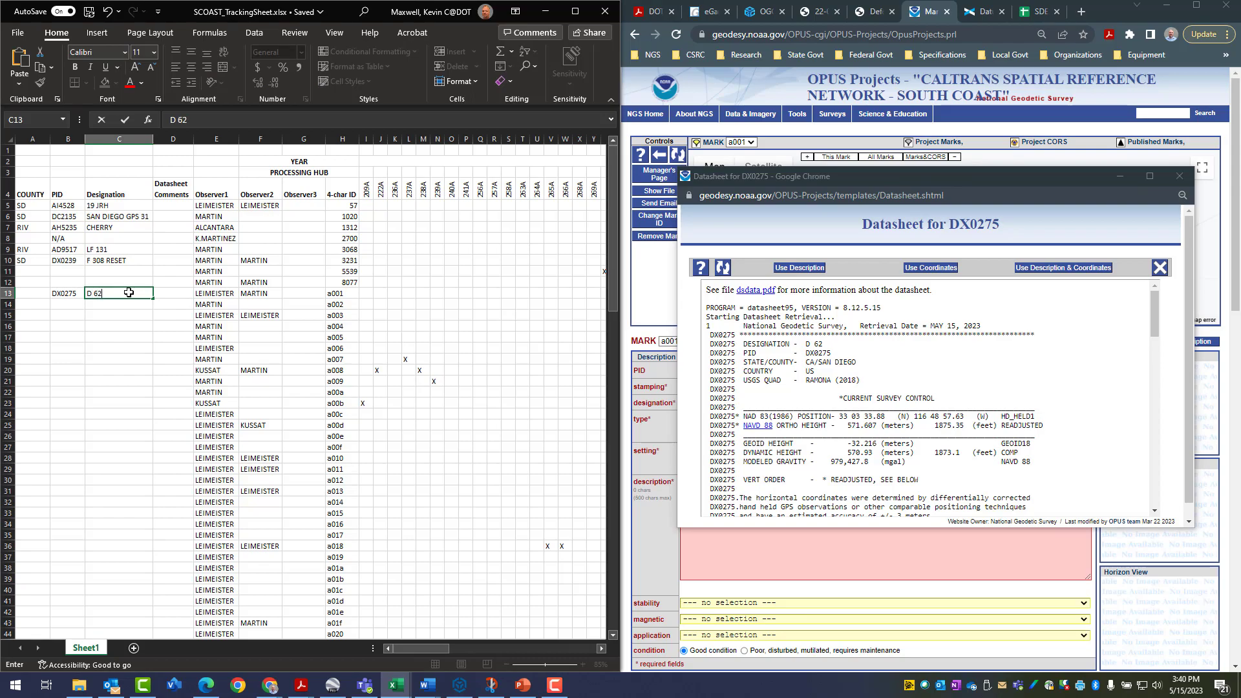
{"action": "key", "text": "Return"}
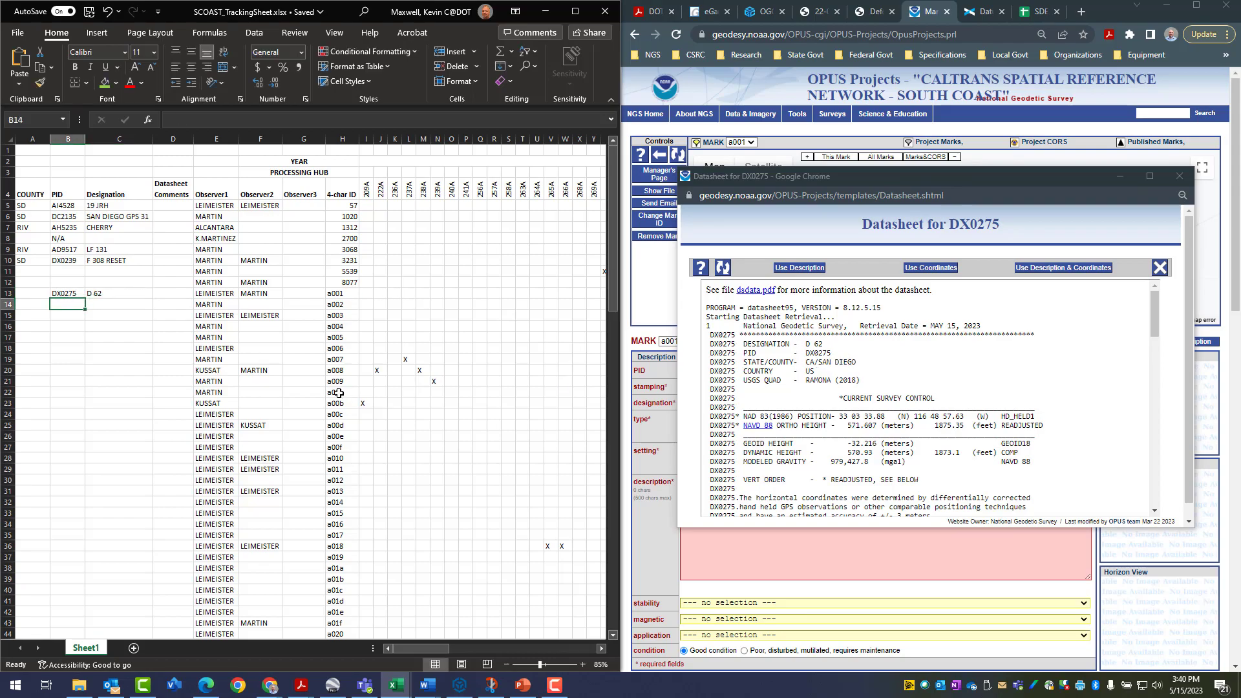
{"action": "left_click", "coordinate": [31, 292]}
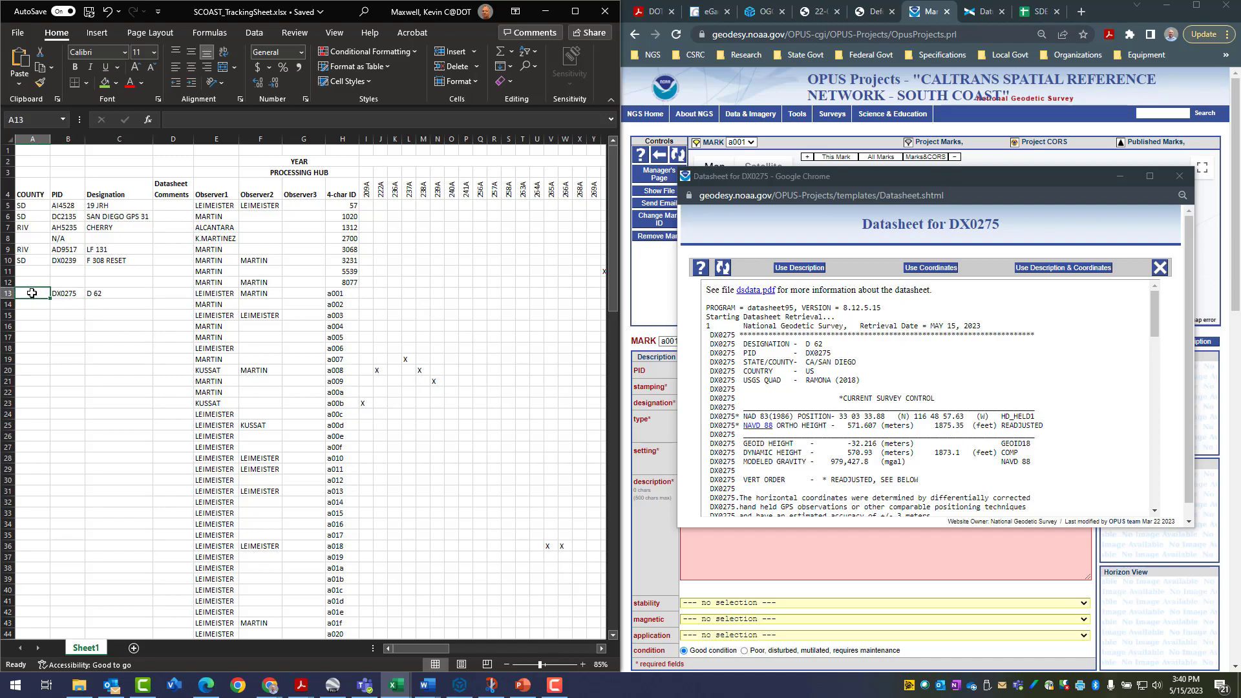
{"action": "type", "text": "SD"}
{"action": "key", "text": "Return"}
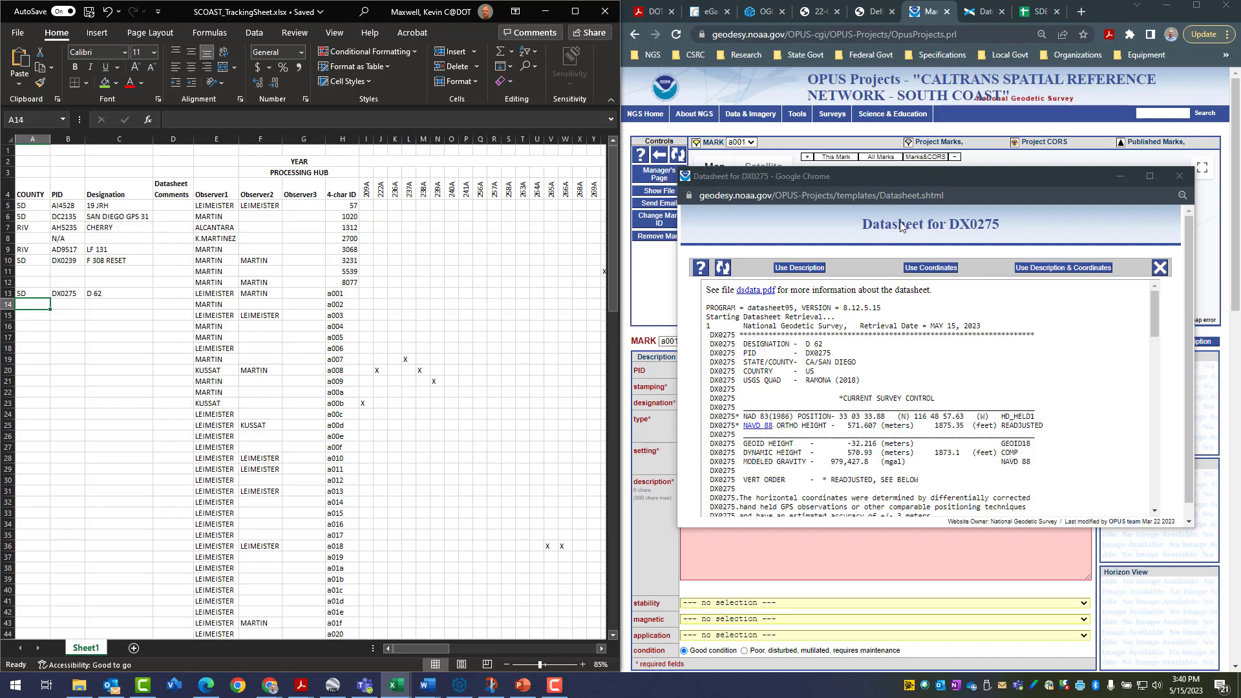
Highlight the marker, setting, stamping and stability lines of the DX0275 datasheet and use its description for mark a001
{"action": "scroll", "coordinate": [858, 366], "scroll_direction": "down", "scroll_amount": 2}
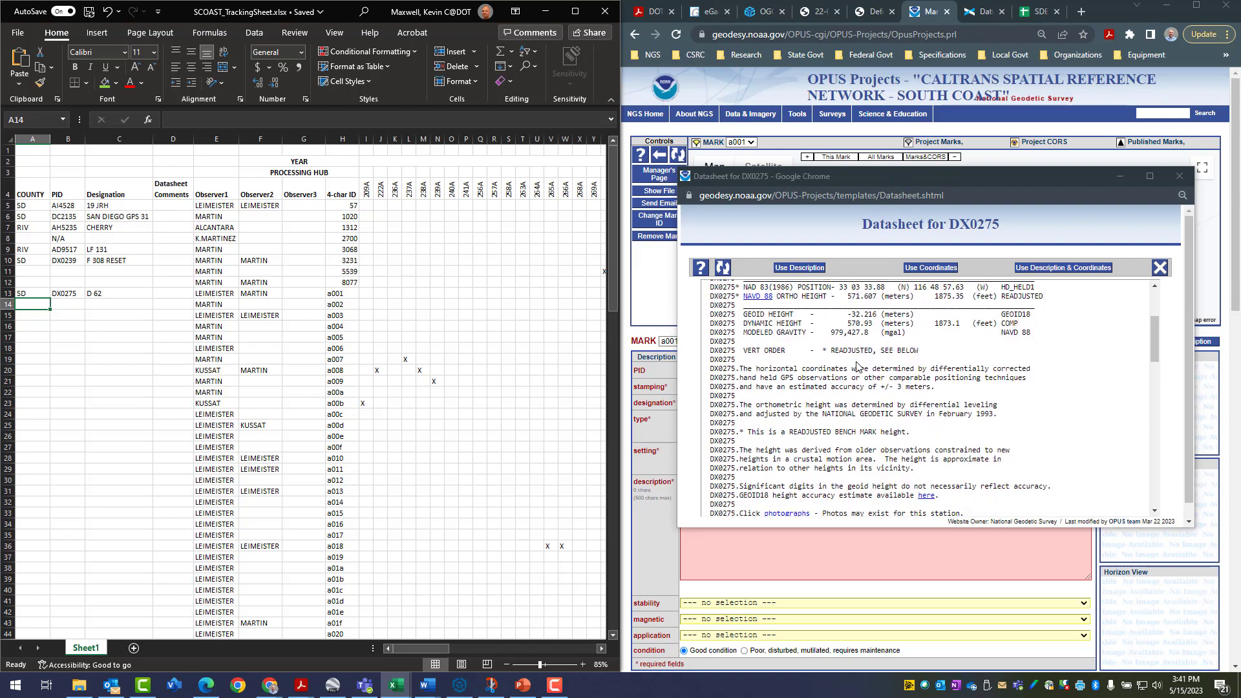
{"action": "scroll", "coordinate": [858, 366], "scroll_direction": "down", "scroll_amount": 6}
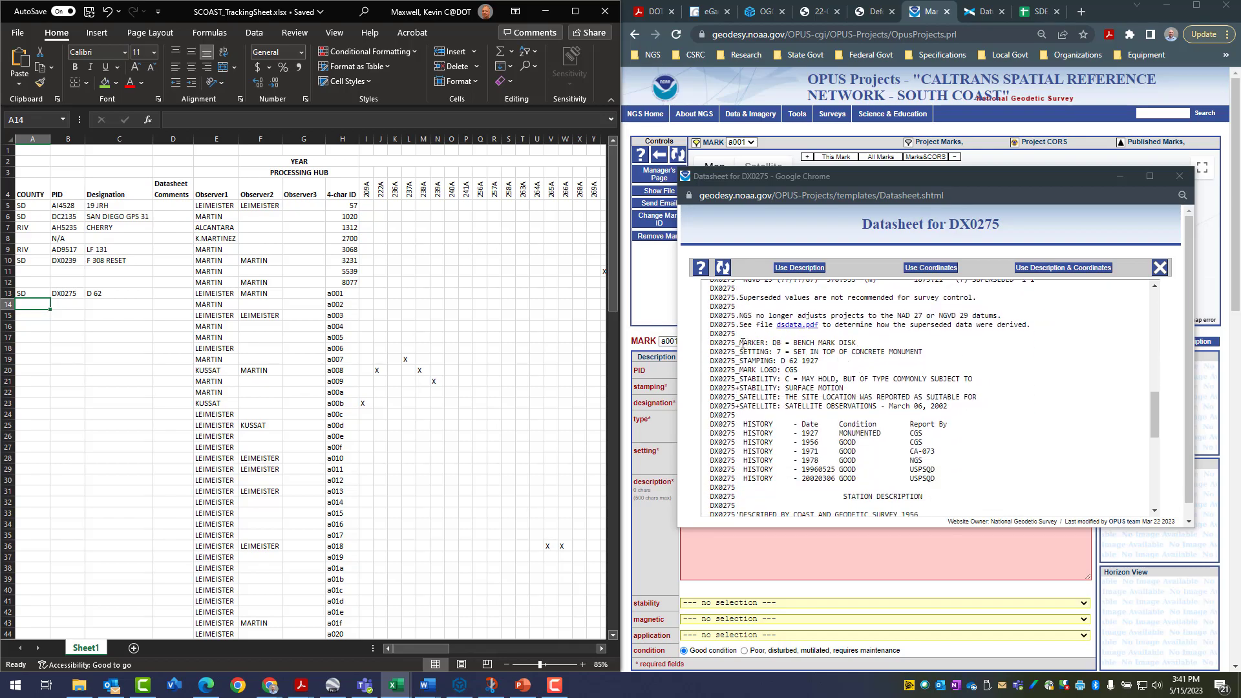
{"action": "mouse_move", "coordinate": [740, 343]}
{"action": "left_mouse_down"}
{"action": "mouse_move", "coordinate": [926, 350]}
{"action": "mouse_move", "coordinate": [934, 381]}
{"action": "mouse_move", "coordinate": [975, 383]}
{"action": "left_mouse_up"}
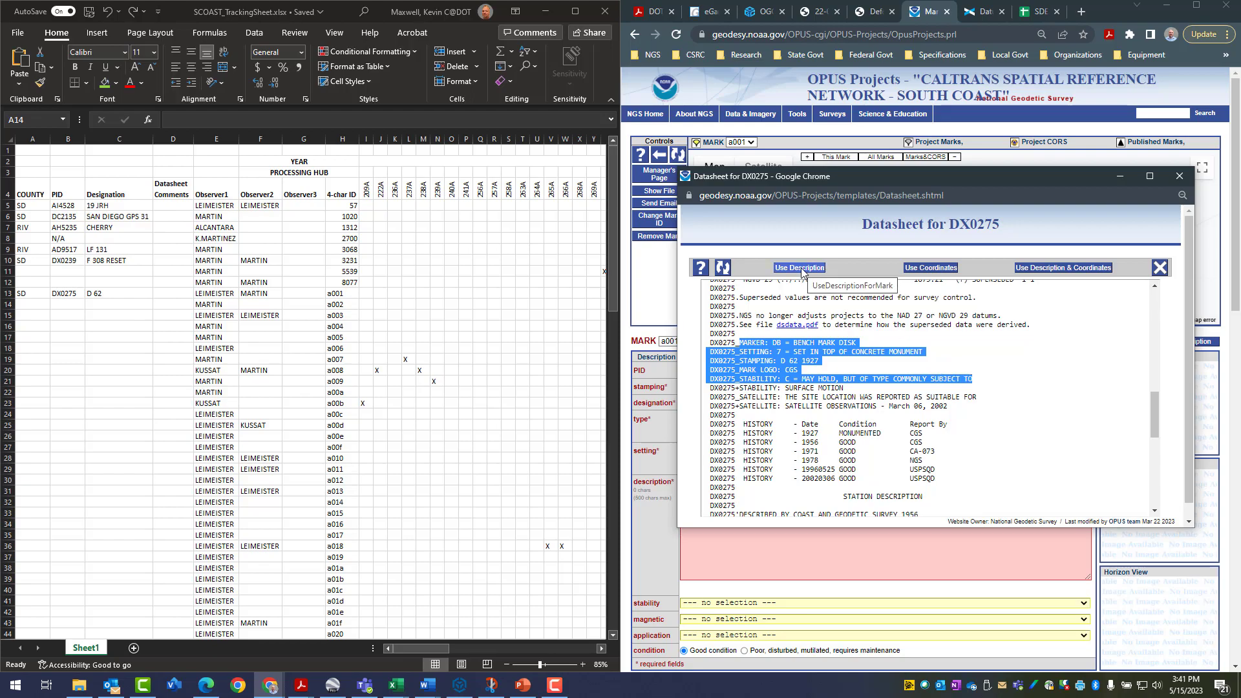
{"action": "left_click", "coordinate": [801, 267]}
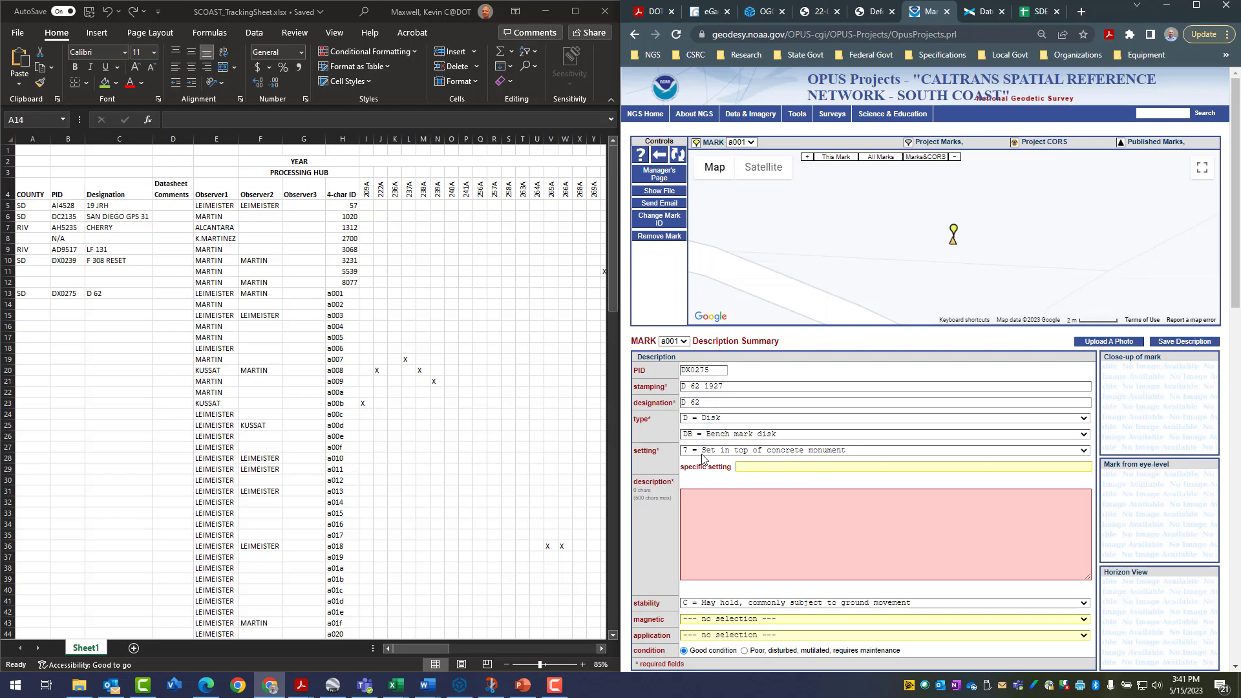
Review the description fields of mark a001 and view the available magnetic options without choosing one
{"action": "scroll", "coordinate": [703, 457], "scroll_direction": "down", "scroll_amount": 2}
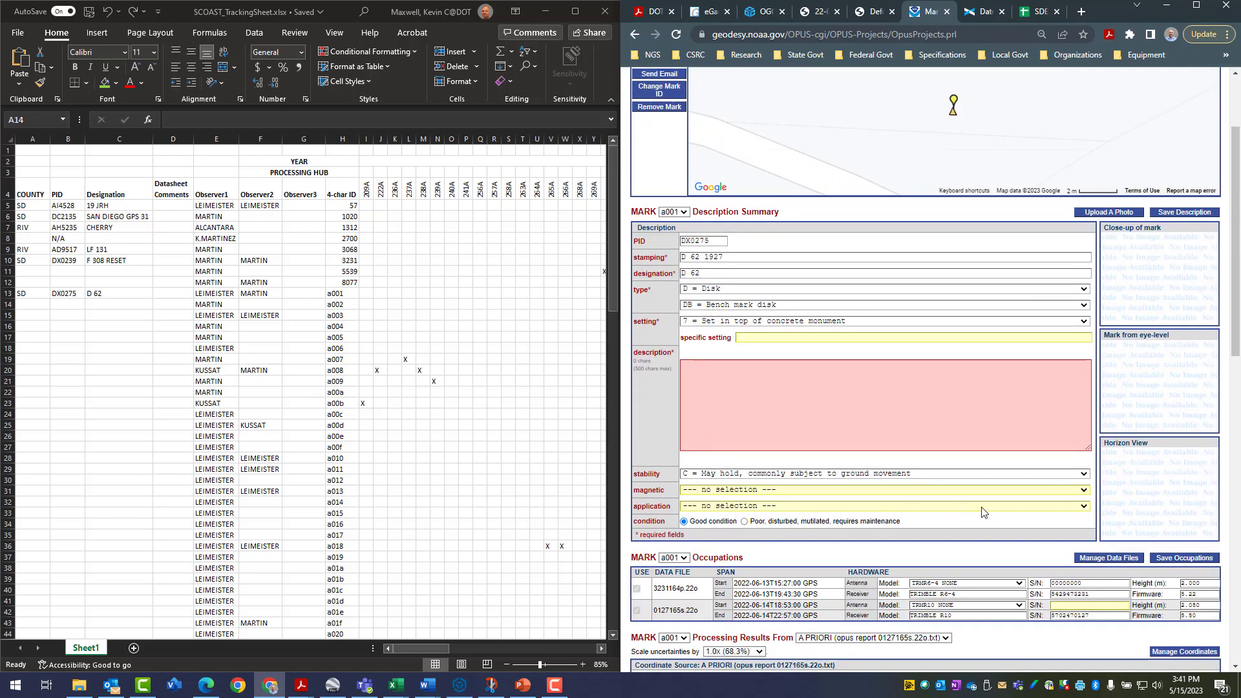
{"action": "left_click", "coordinate": [1084, 491]}
{"action": "key", "text": "Tab"}
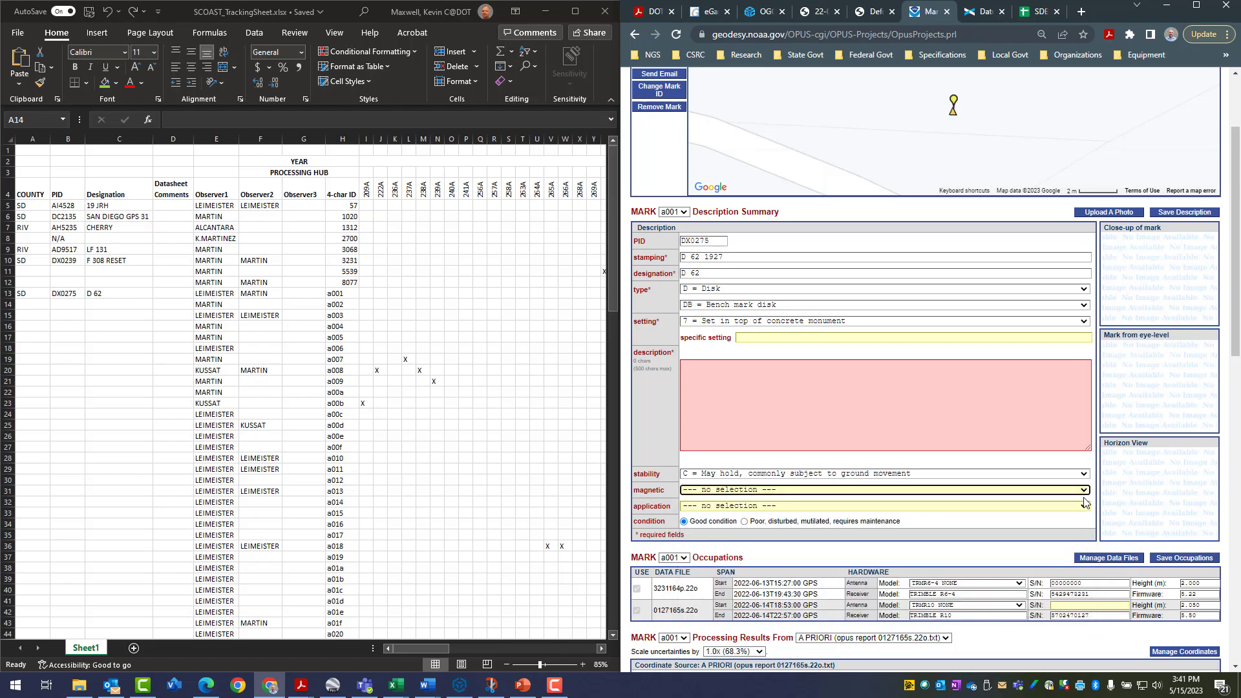
{"action": "key", "text": "alt+Down"}
{"action": "left_click", "coordinate": [1085, 490]}
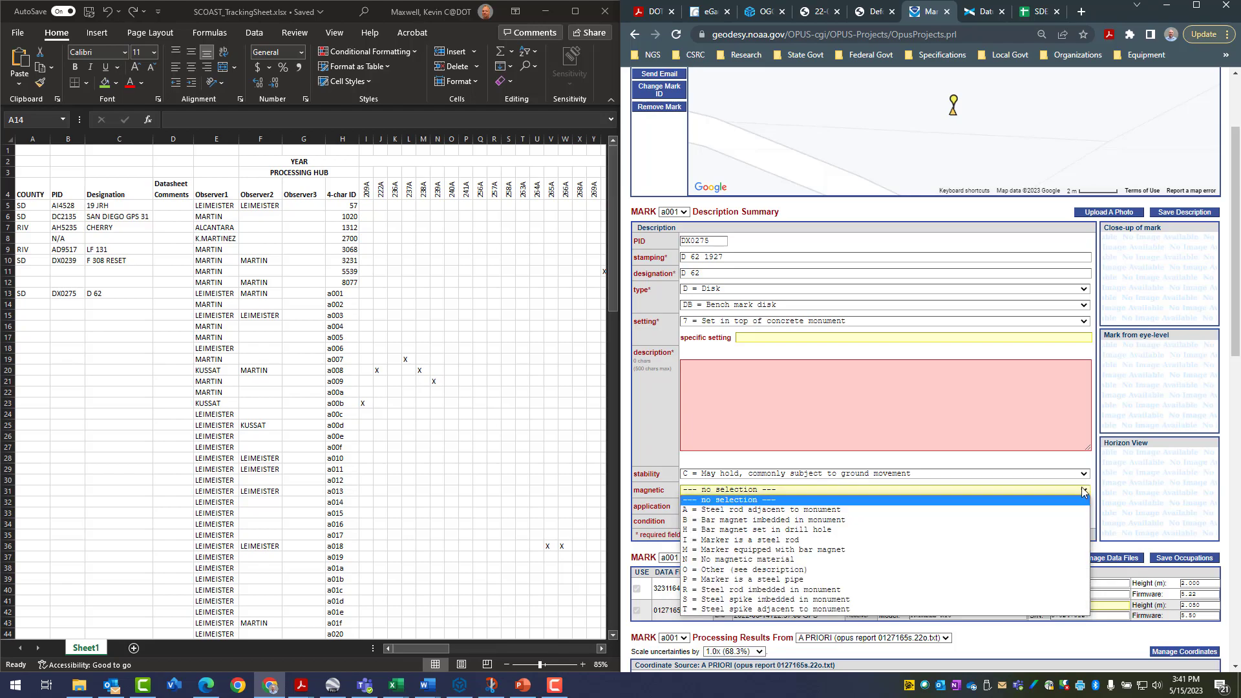
{"action": "left_click", "coordinate": [799, 381]}
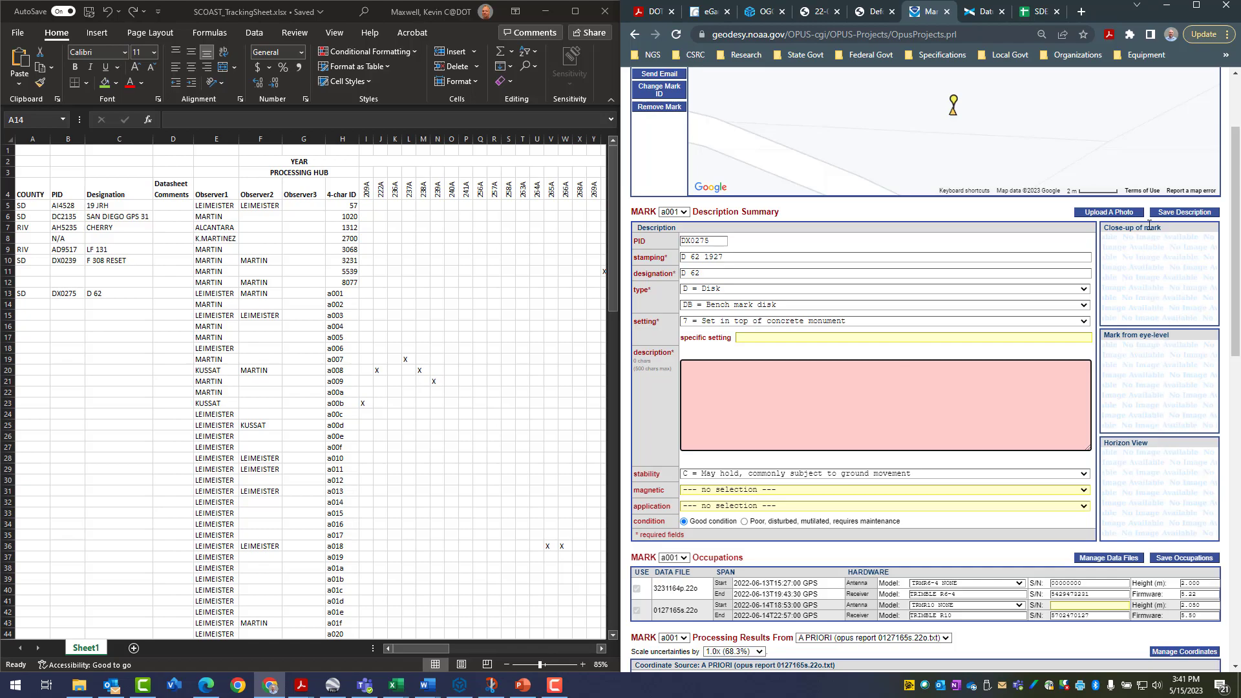
Save the description of mark a001 as is, reading through the listed errors and warnings before accepting
{"action": "scroll", "coordinate": [1132, 419], "scroll_direction": "up", "scroll_amount": 2}
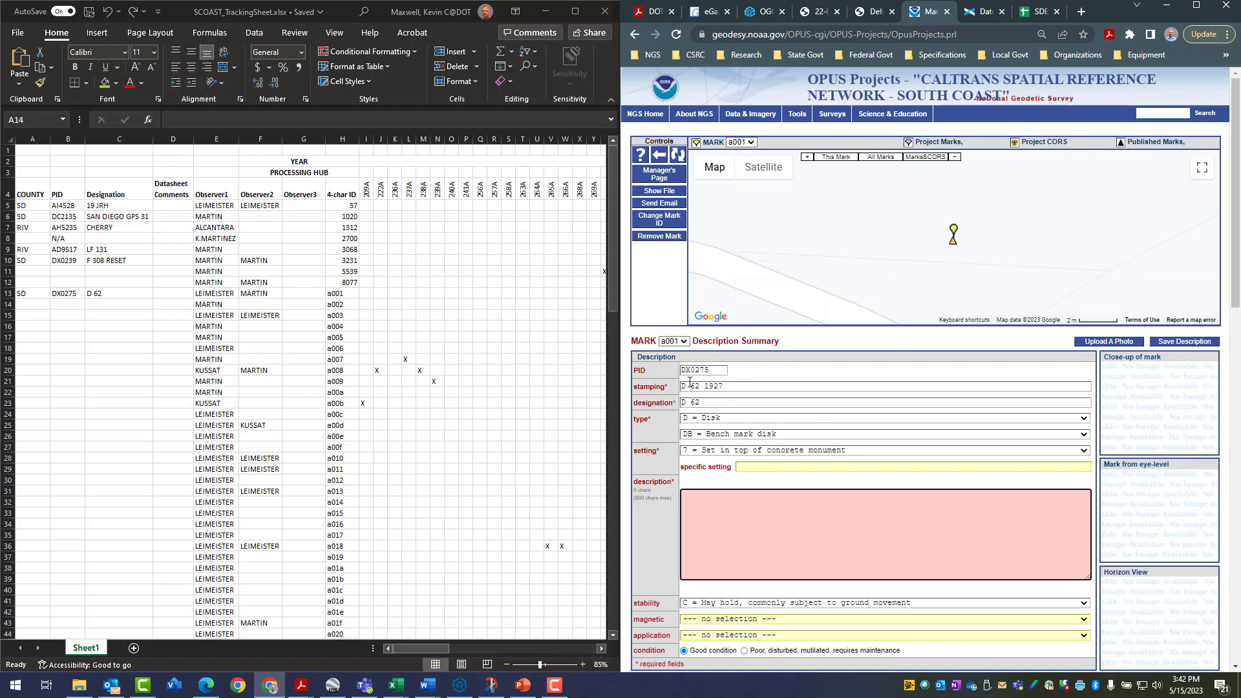
{"action": "left_click", "coordinate": [1174, 343]}
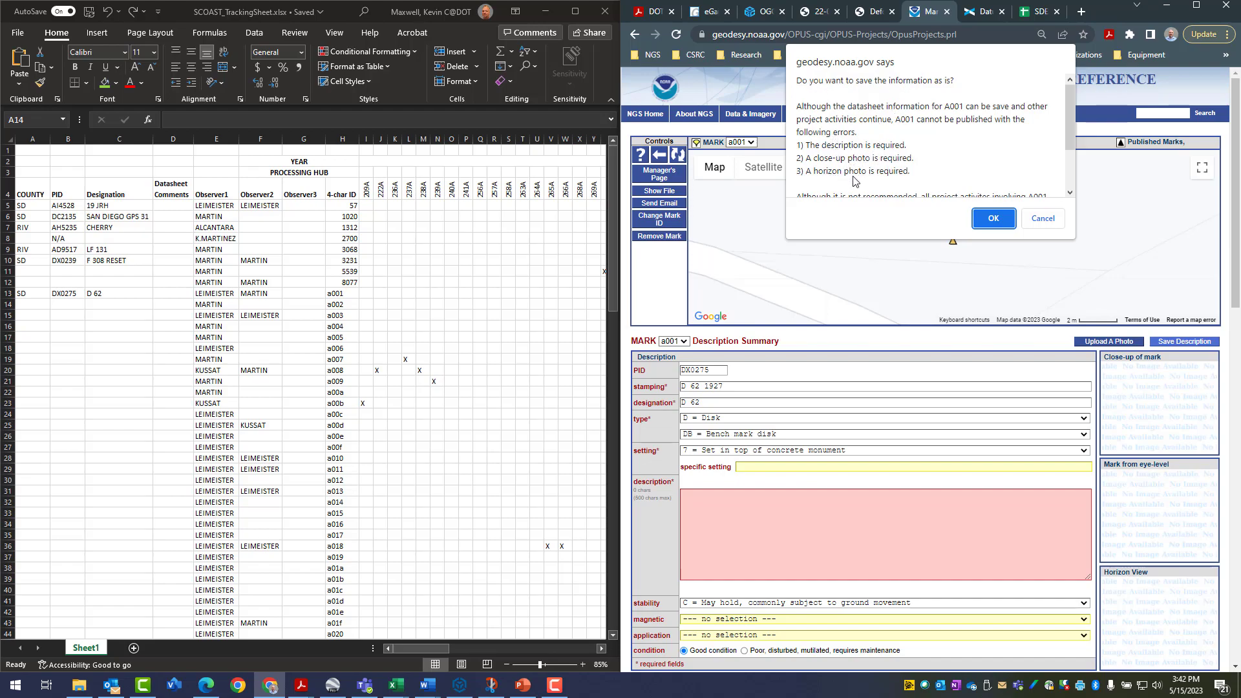
{"action": "scroll", "coordinate": [973, 178], "scroll_direction": "down", "scroll_amount": 2}
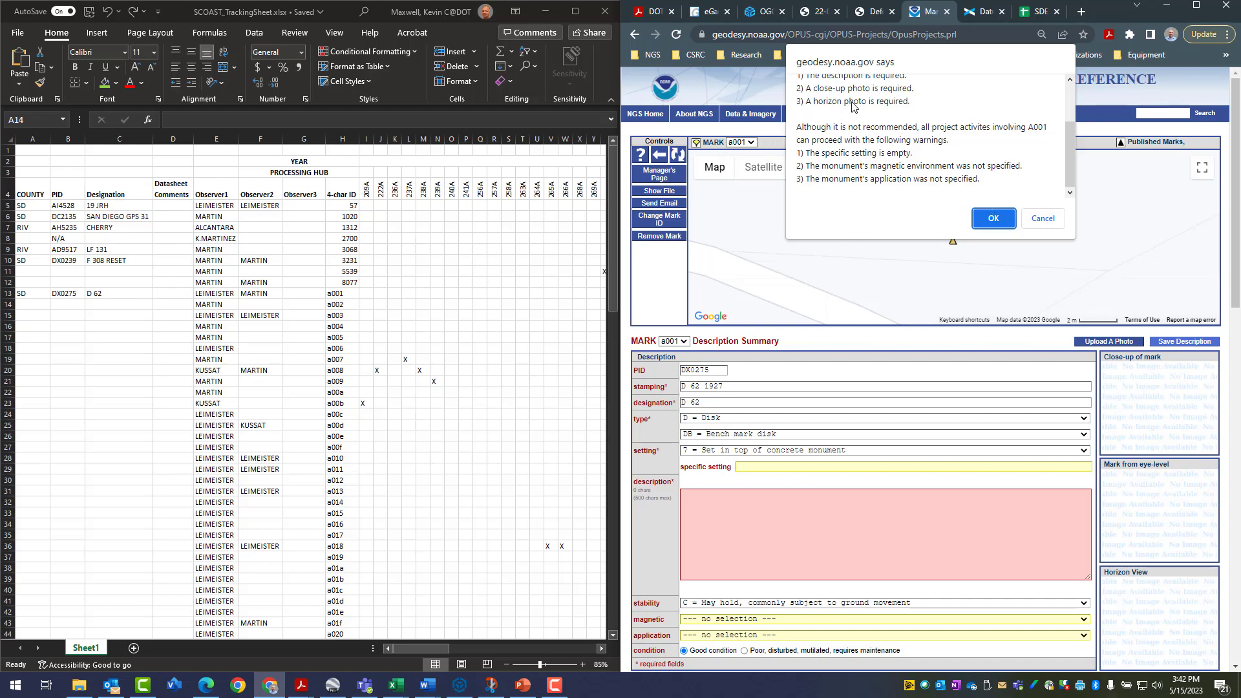
{"action": "left_click", "coordinate": [994, 218]}
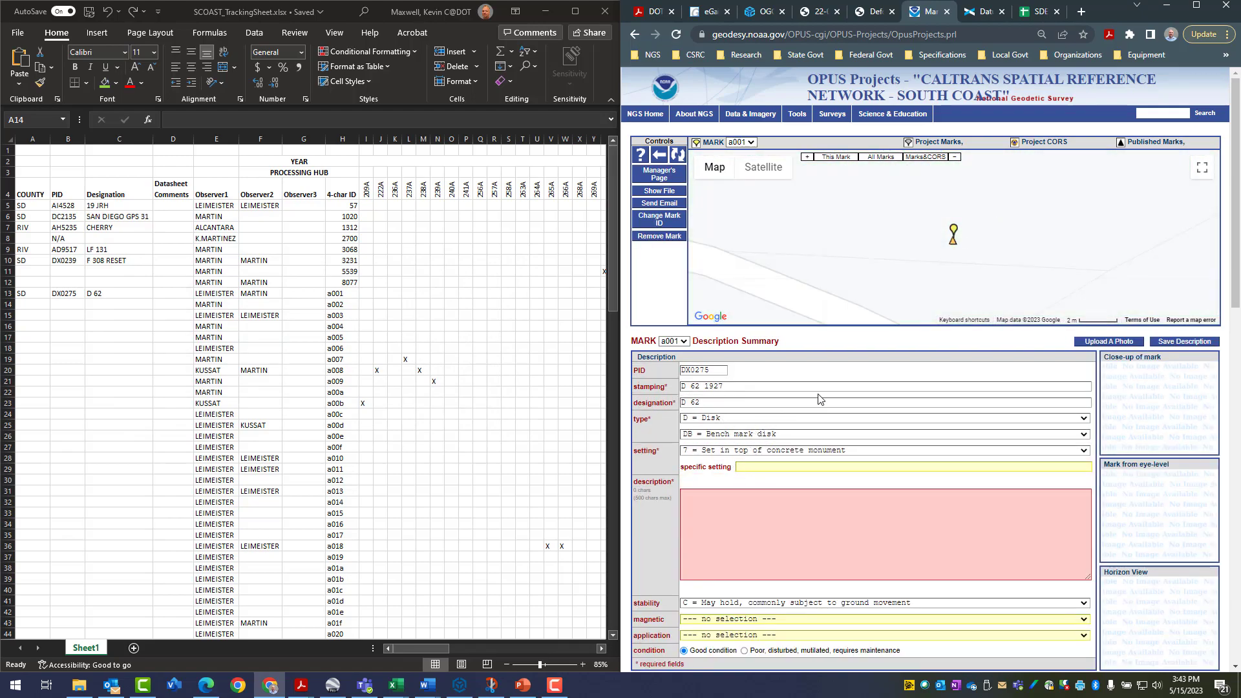
View the description of mark a002 and switch to the description of mark a003
{"action": "left_click", "coordinate": [684, 342]}
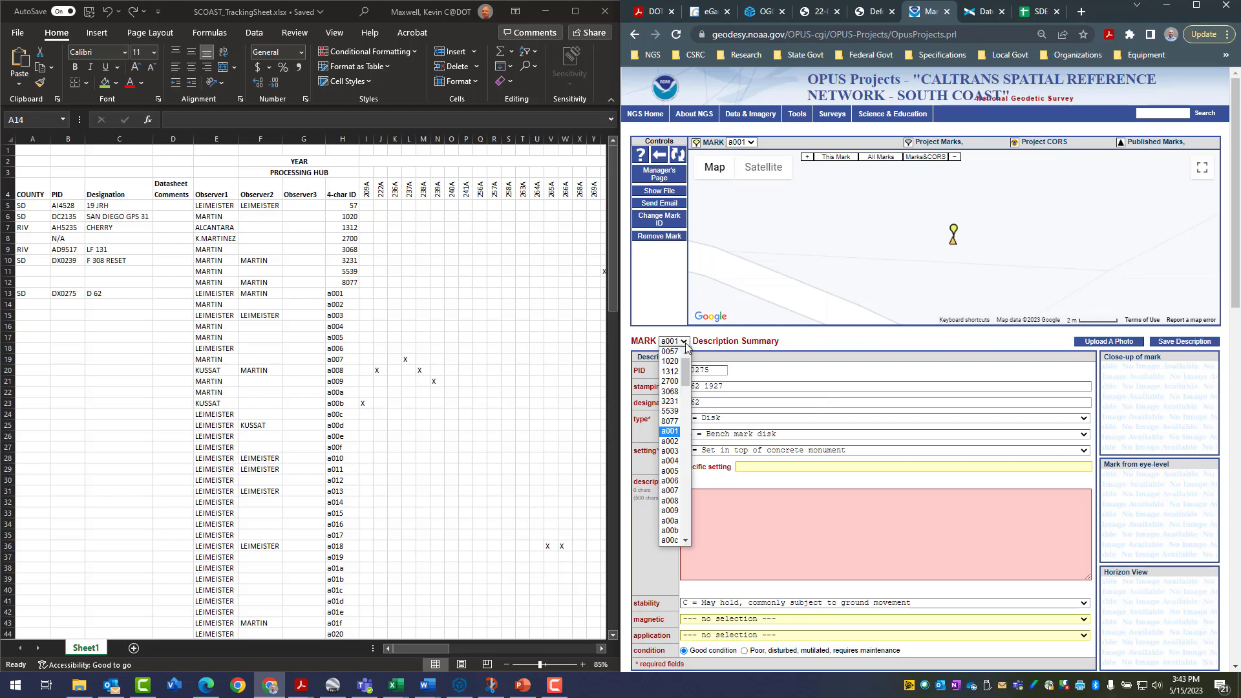
{"action": "left_click", "coordinate": [670, 442]}
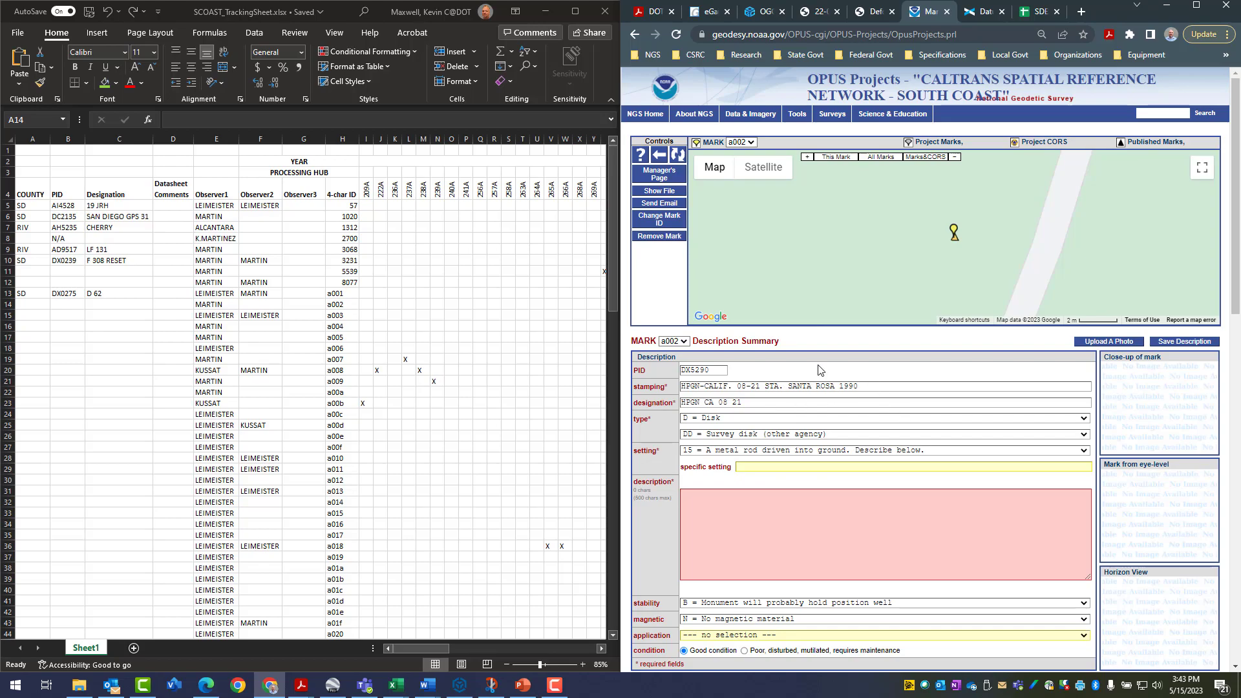
{"action": "left_click", "coordinate": [682, 342]}
{"action": "left_click", "coordinate": [670, 453]}
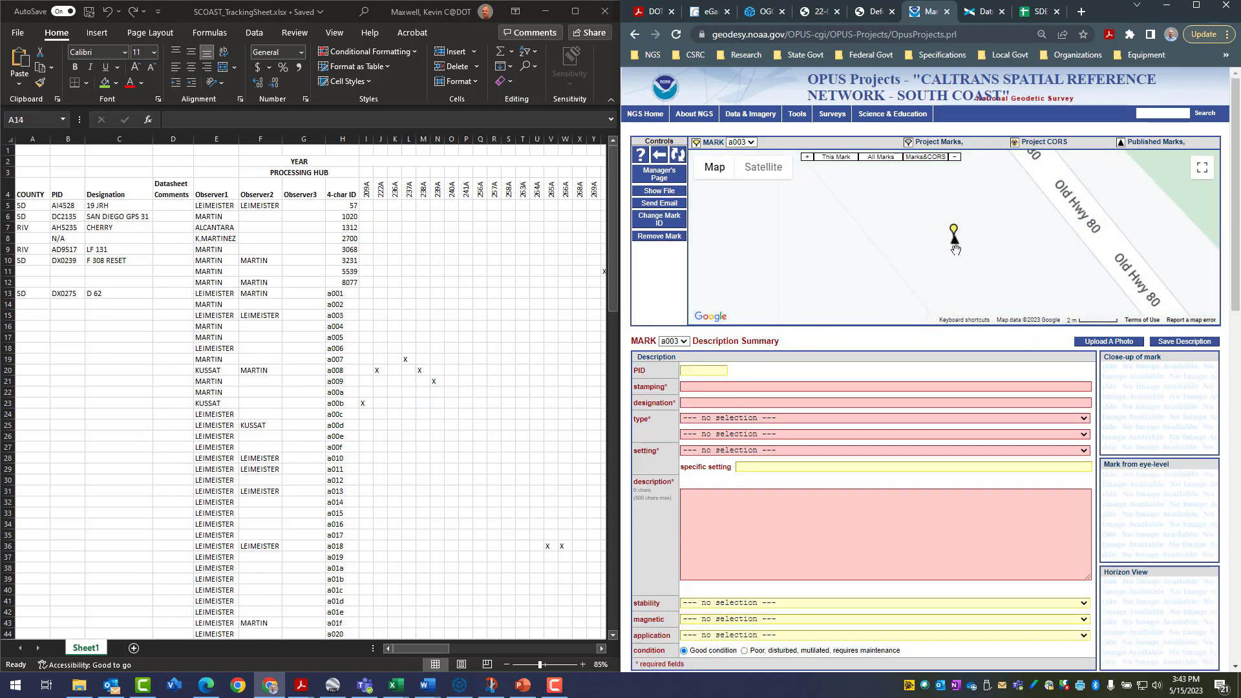
Open the datasheet of the published mark DC0427 beside a003 on the map and move its window off the tracking sheet
{"action": "mouse_move", "coordinate": [957, 248]}
{"action": "left_click", "coordinate": [956, 248]}
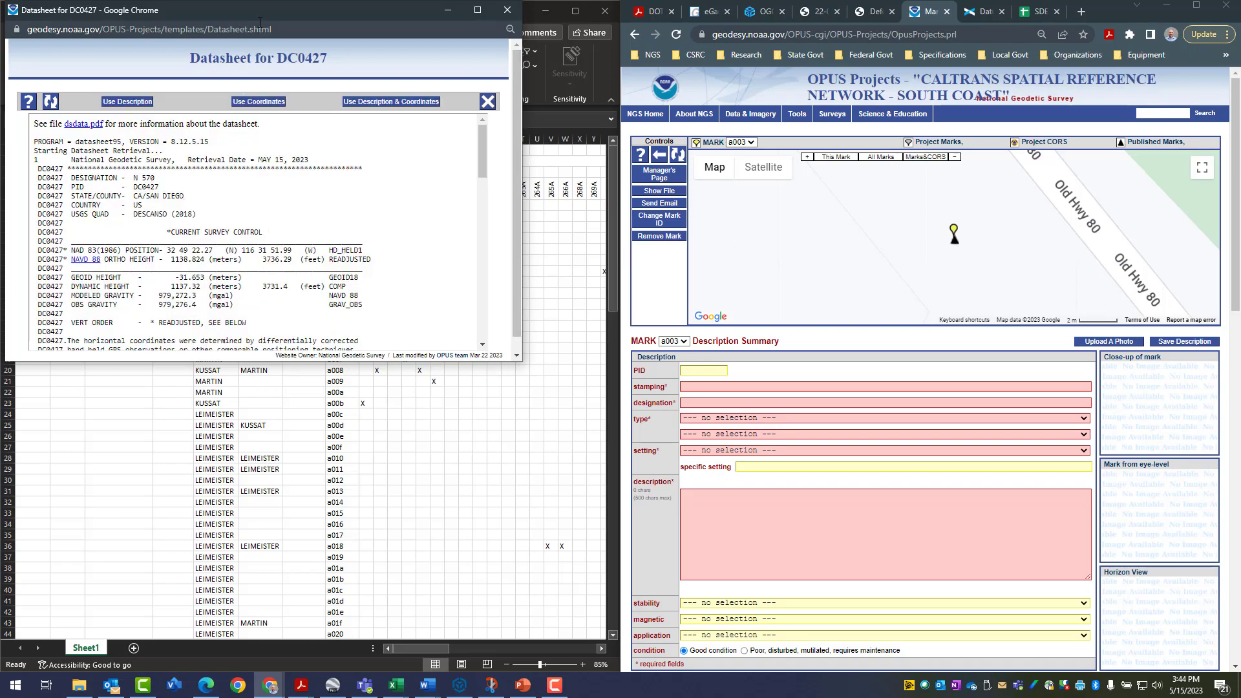
{"action": "left_click_drag", "start_coordinate": [270, 19], "coordinate": [907, 201]}
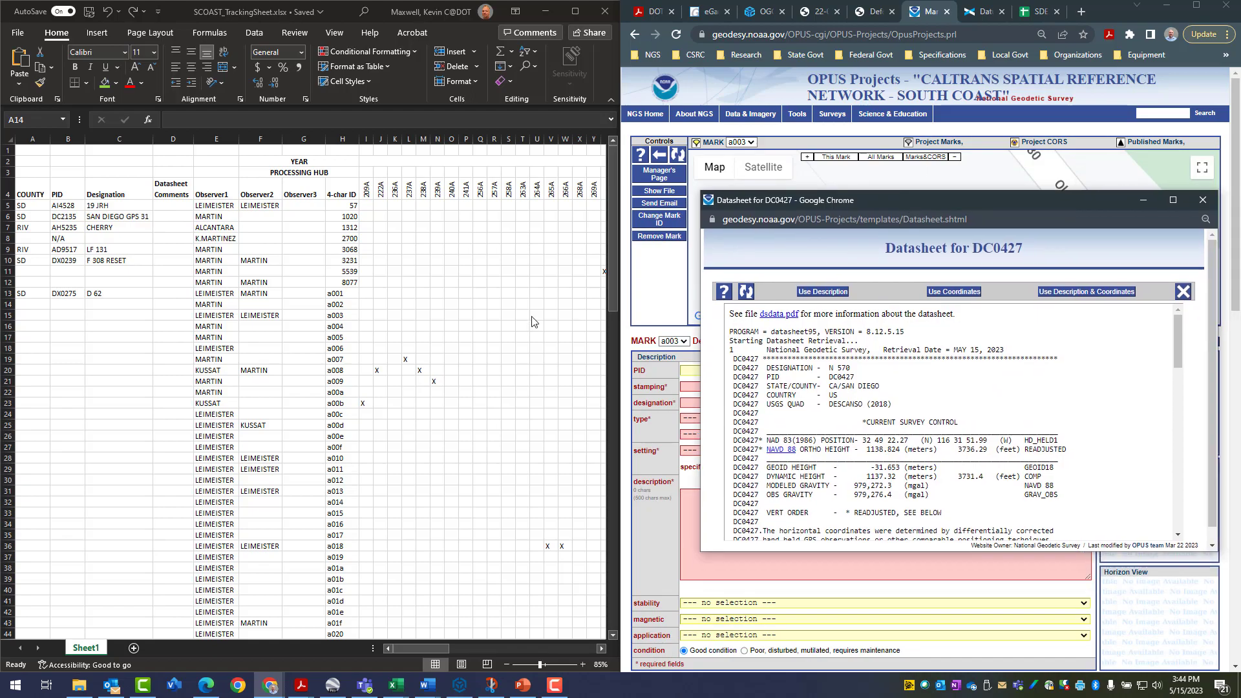
Enter SD as the county of mark a003 in the Excel tracking sheet
{"action": "left_click", "coordinate": [6, 307]}
{"action": "left_click", "coordinate": [6, 316]}
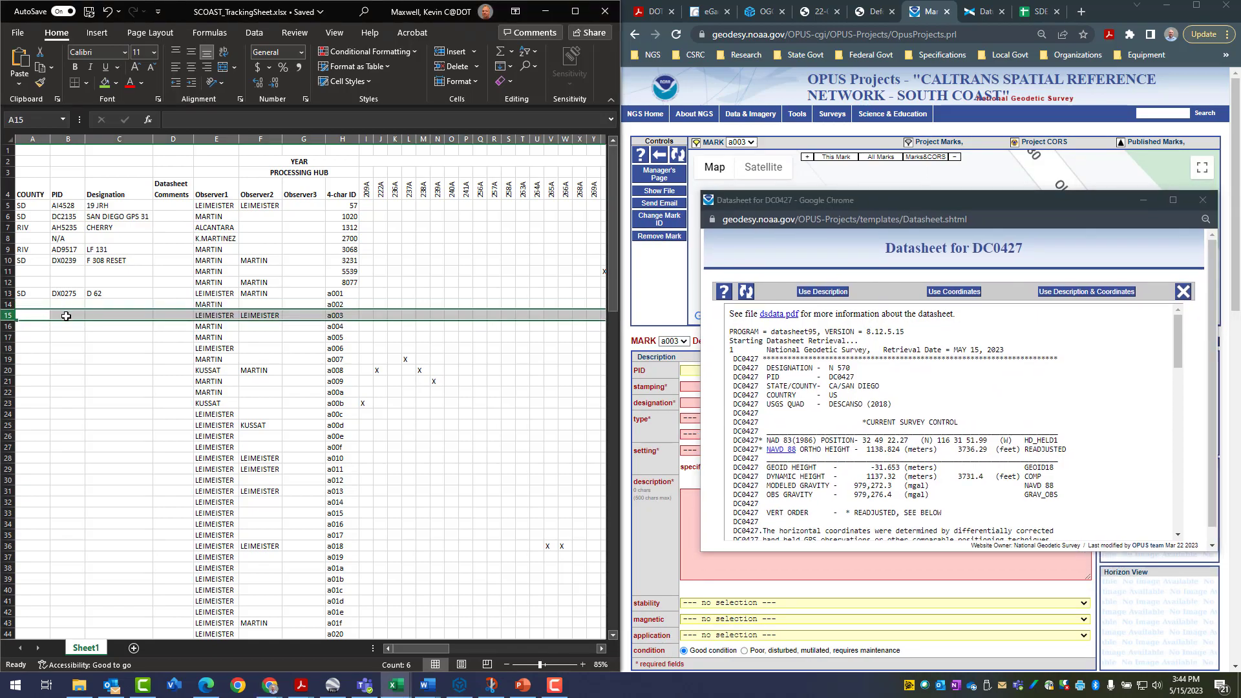
{"action": "left_click", "coordinate": [36, 315]}
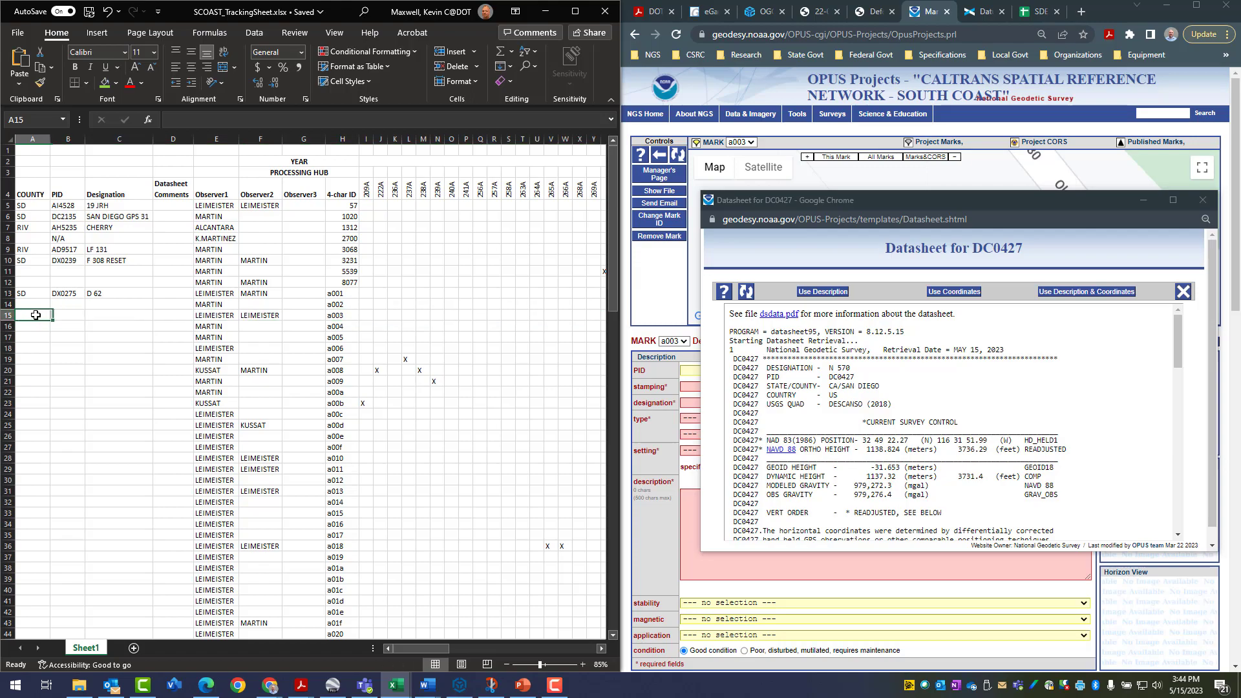
{"action": "type", "text": "SD"}
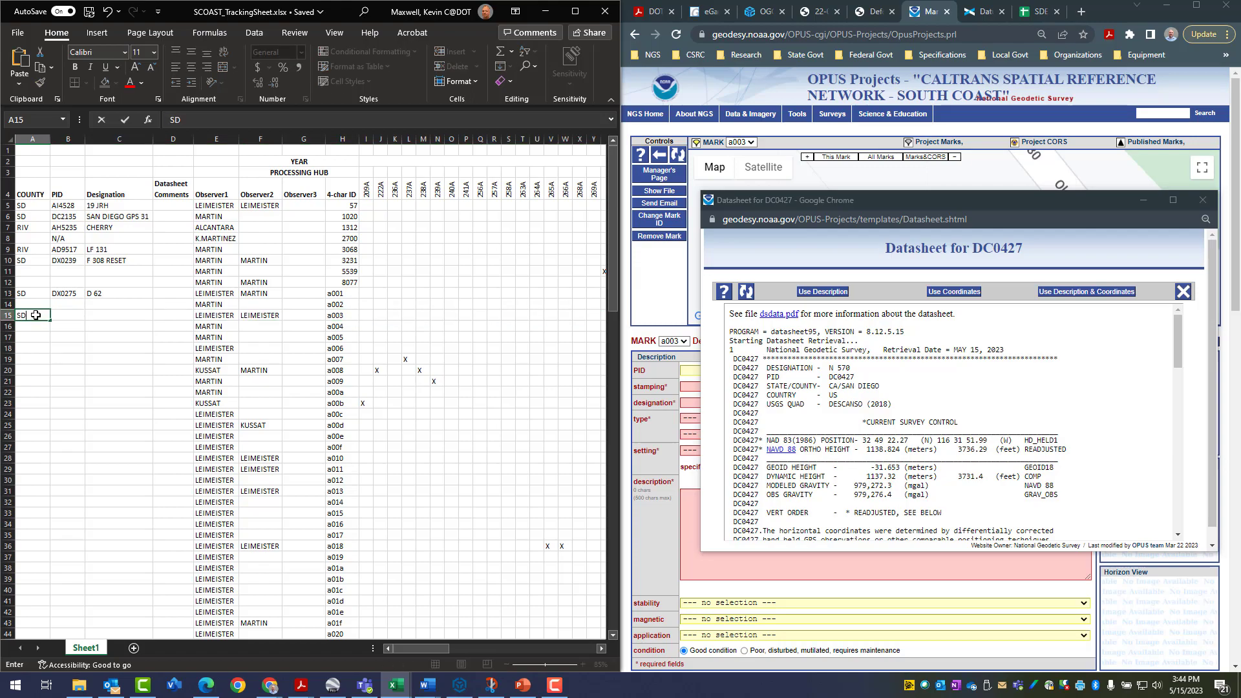
{"action": "key", "text": "Tab"}
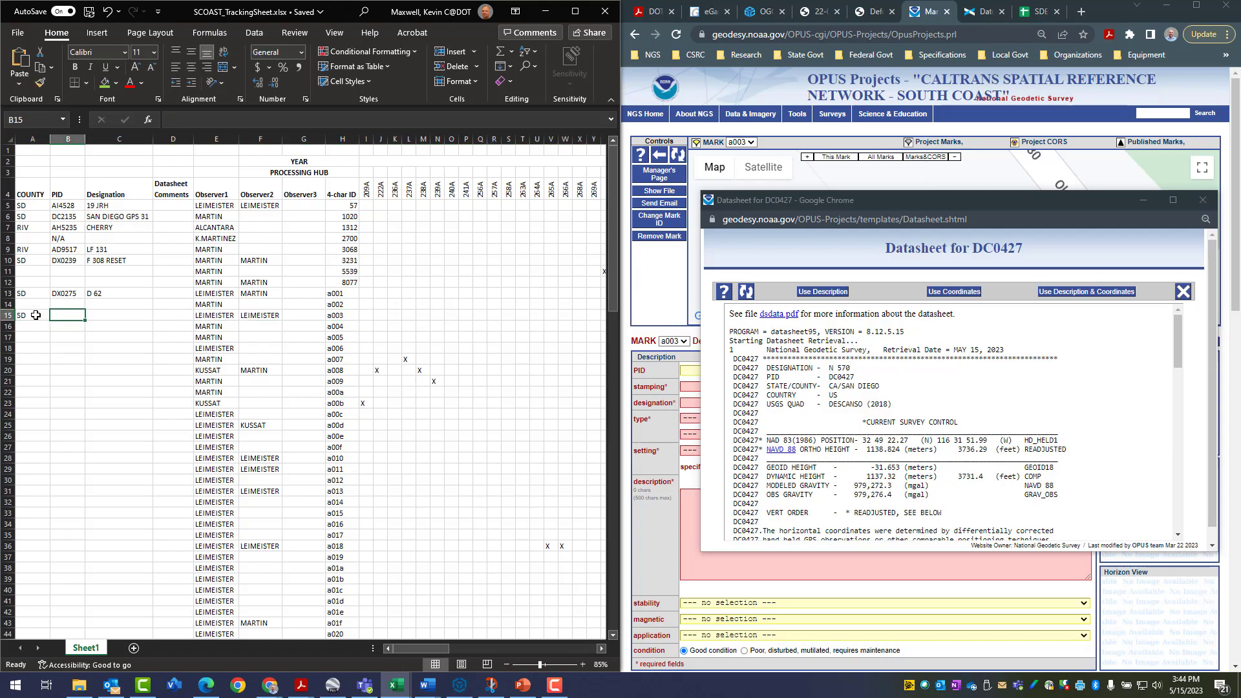
Enter PID DC0427 and designation N 570 for mark a003 in the tracking sheet
{"action": "type", "text": "DC"}
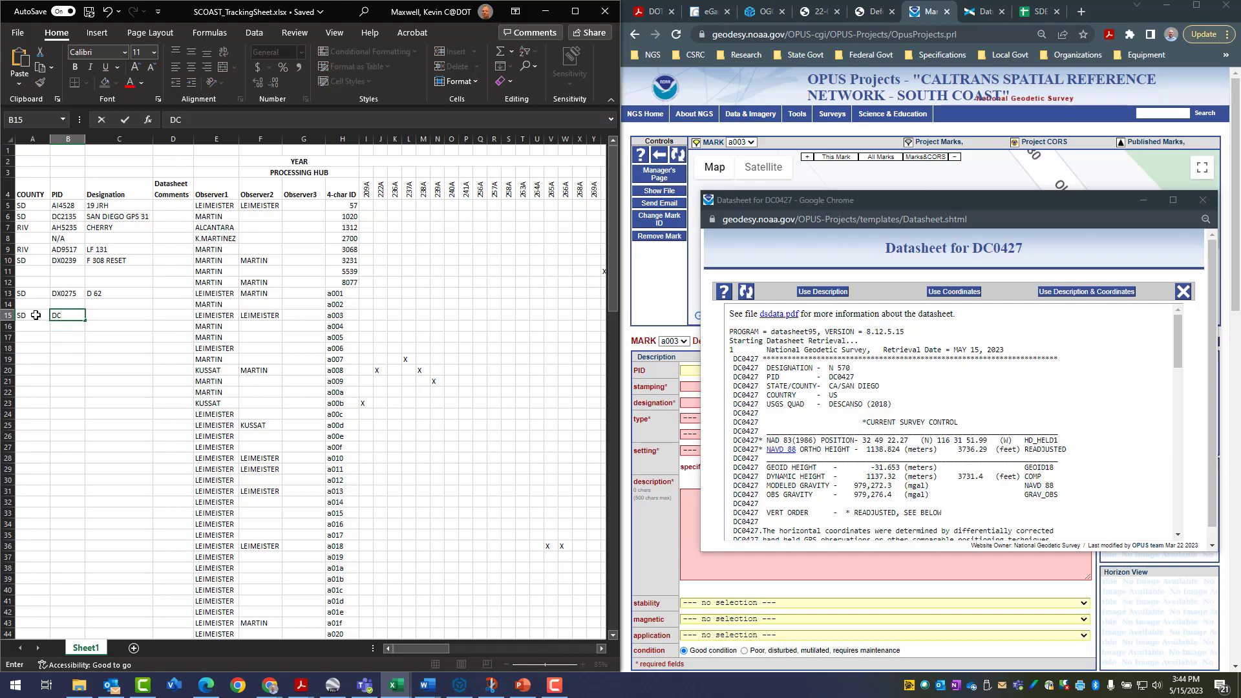
{"action": "type", "text": "0427"}
{"action": "key", "text": "Tab"}
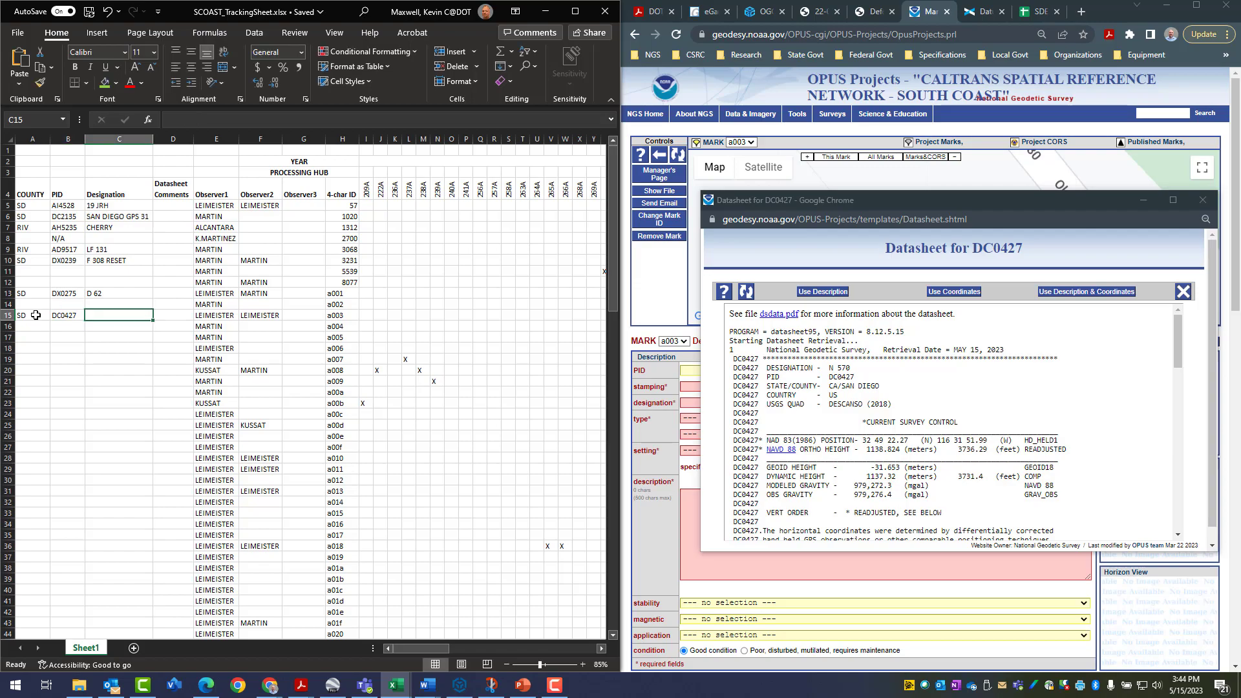
{"action": "type", "text": "N 570"}
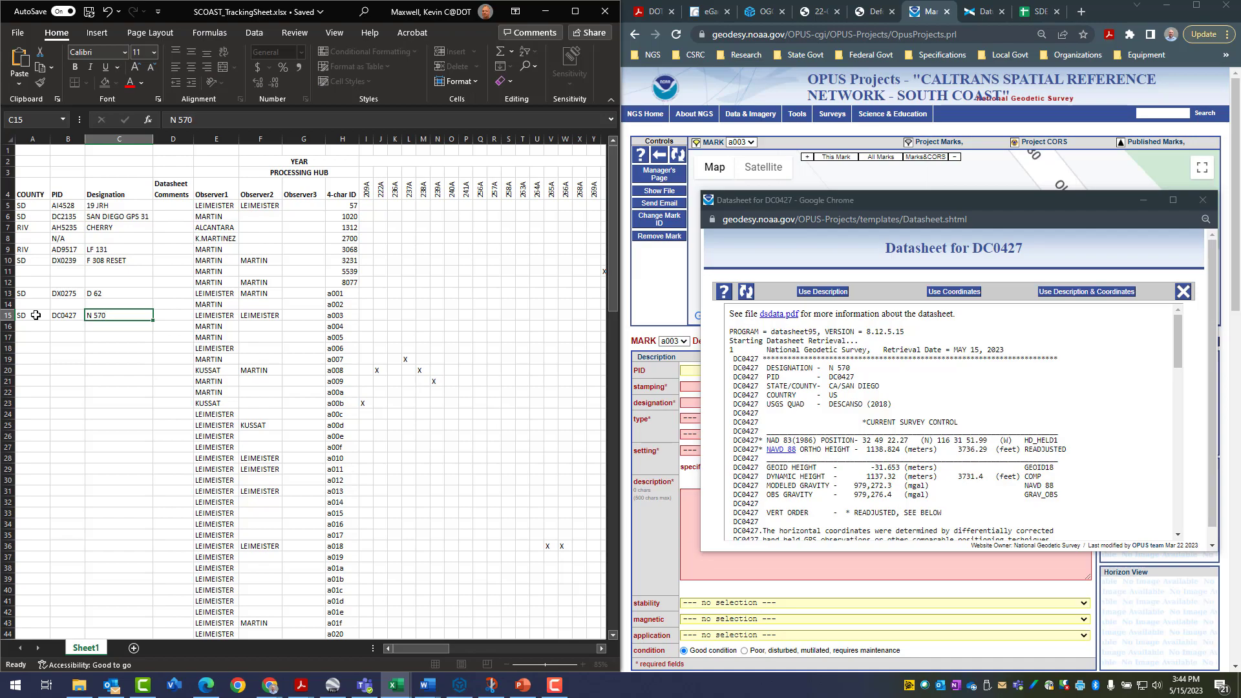
{"action": "key", "text": "Tab"}
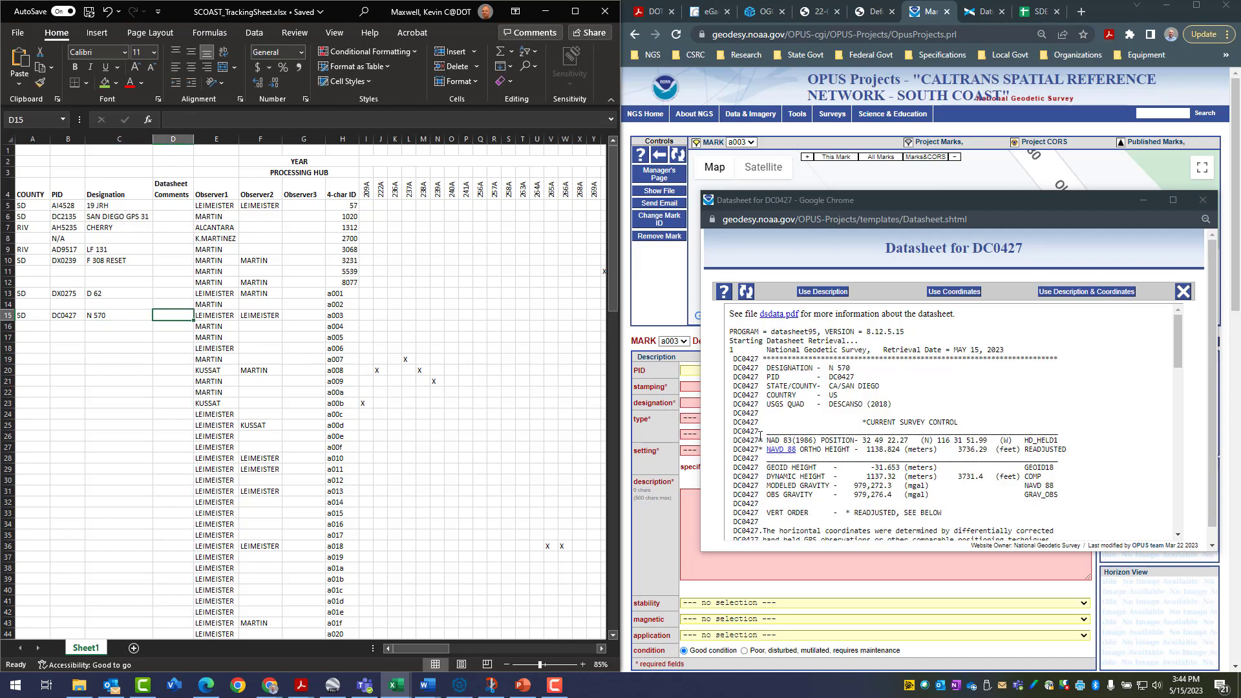
Review the marker, setting, stamping and stability entries in the DC0427 datasheet and apply its description to mark a003
{"action": "scroll", "coordinate": [792, 421], "scroll_direction": "down", "scroll_amount": 4}
{"action": "scroll", "coordinate": [792, 421], "scroll_direction": "down", "scroll_amount": 3}
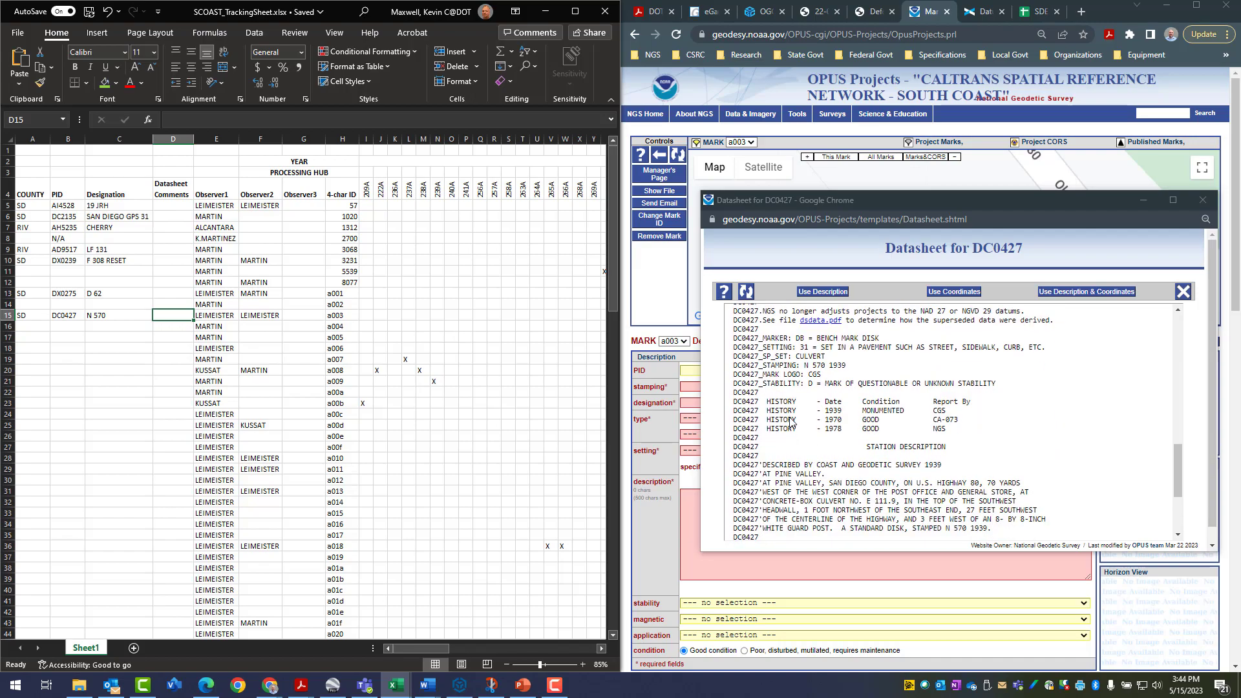
{"action": "left_click_drag", "start_coordinate": [795, 338], "coordinate": [834, 383]}
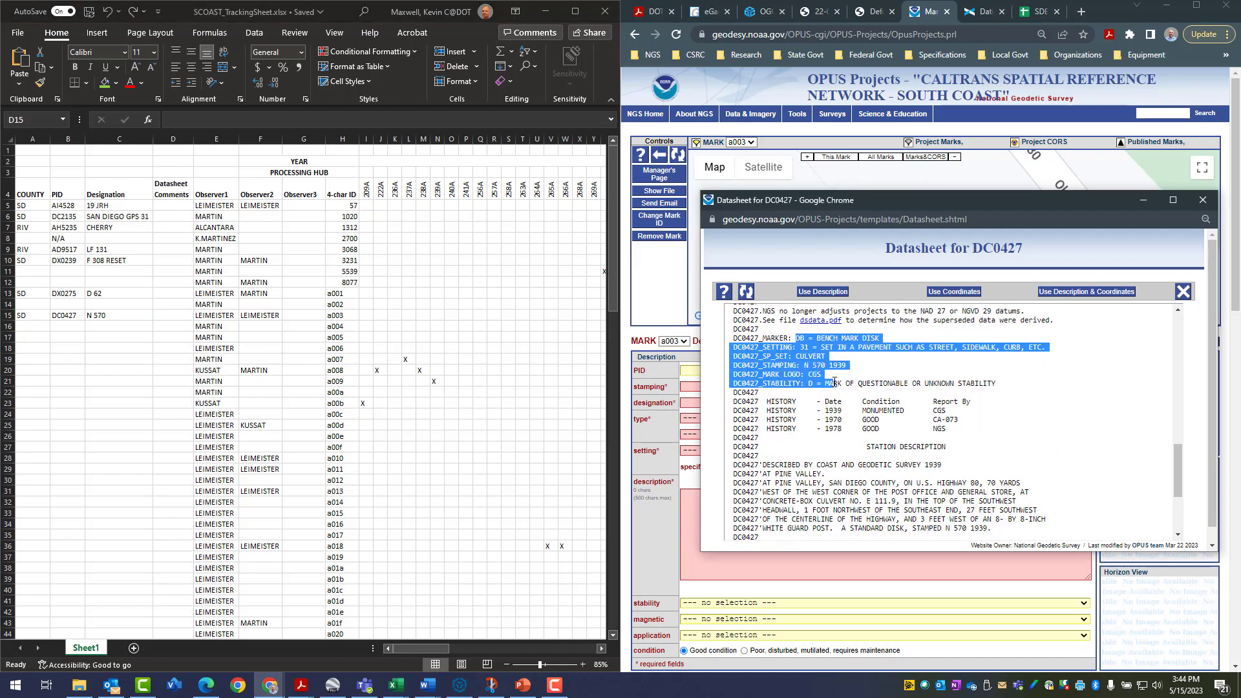
{"action": "left_click", "coordinate": [823, 292]}
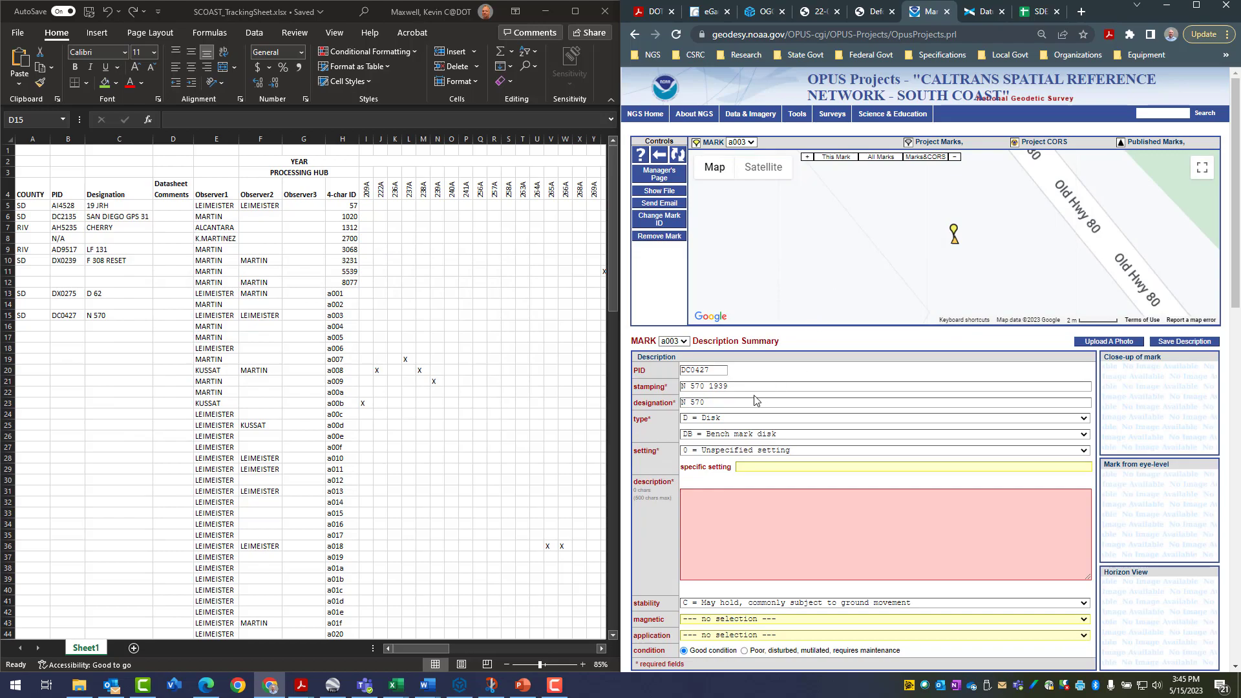
Set mark a003's setting to 31 = Pavement (street, sidewalk, curb, etc.) and its stability to D = Monuments of questionable or unknown stability
{"action": "left_click", "coordinate": [711, 440]}
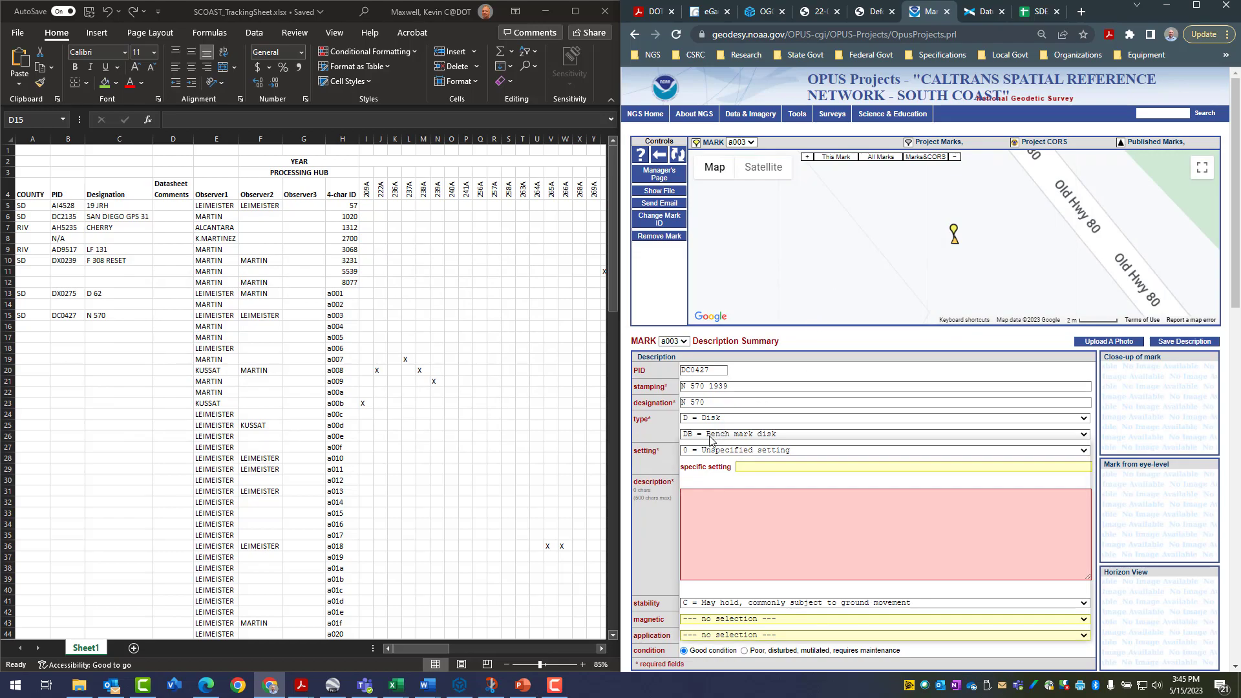
{"action": "left_click", "coordinate": [711, 440]}
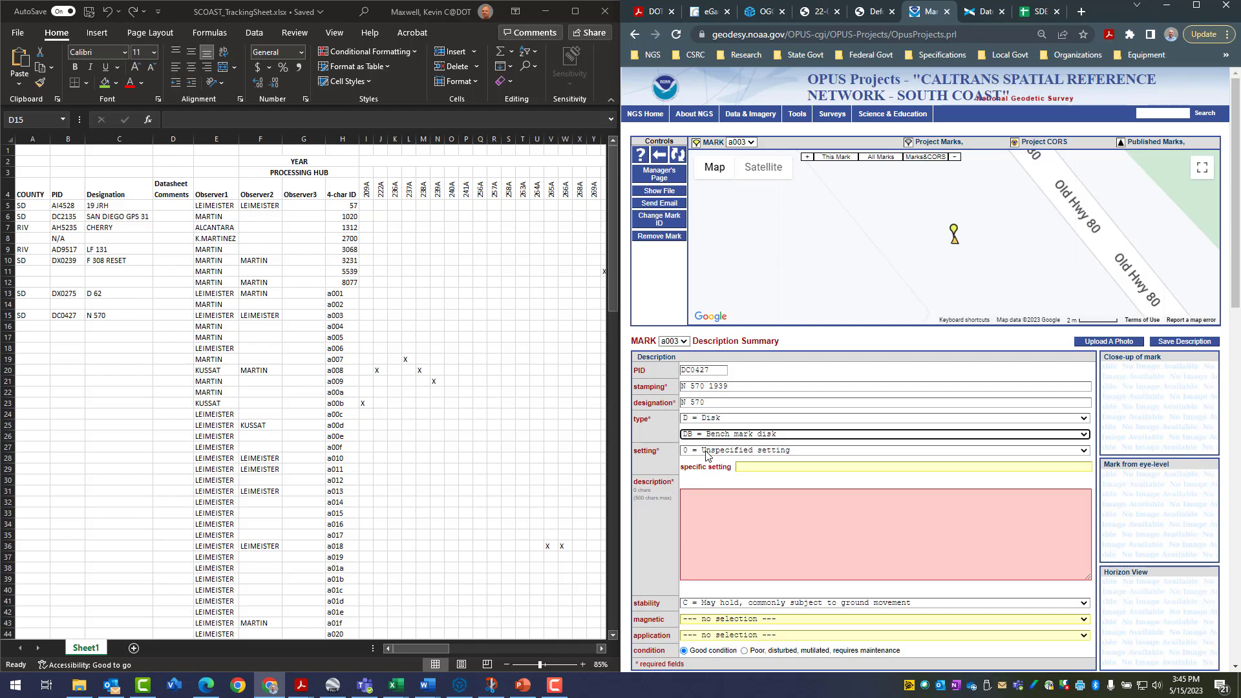
{"action": "left_click", "coordinate": [795, 452]}
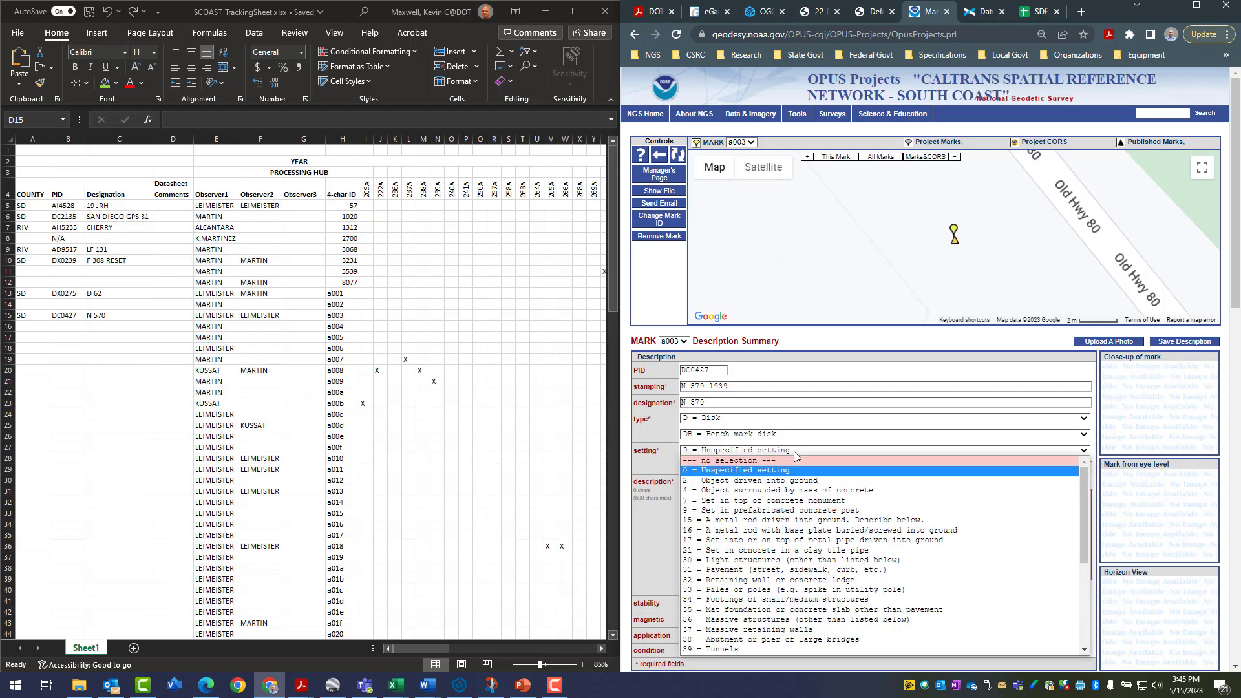
{"action": "left_click", "coordinate": [794, 451]}
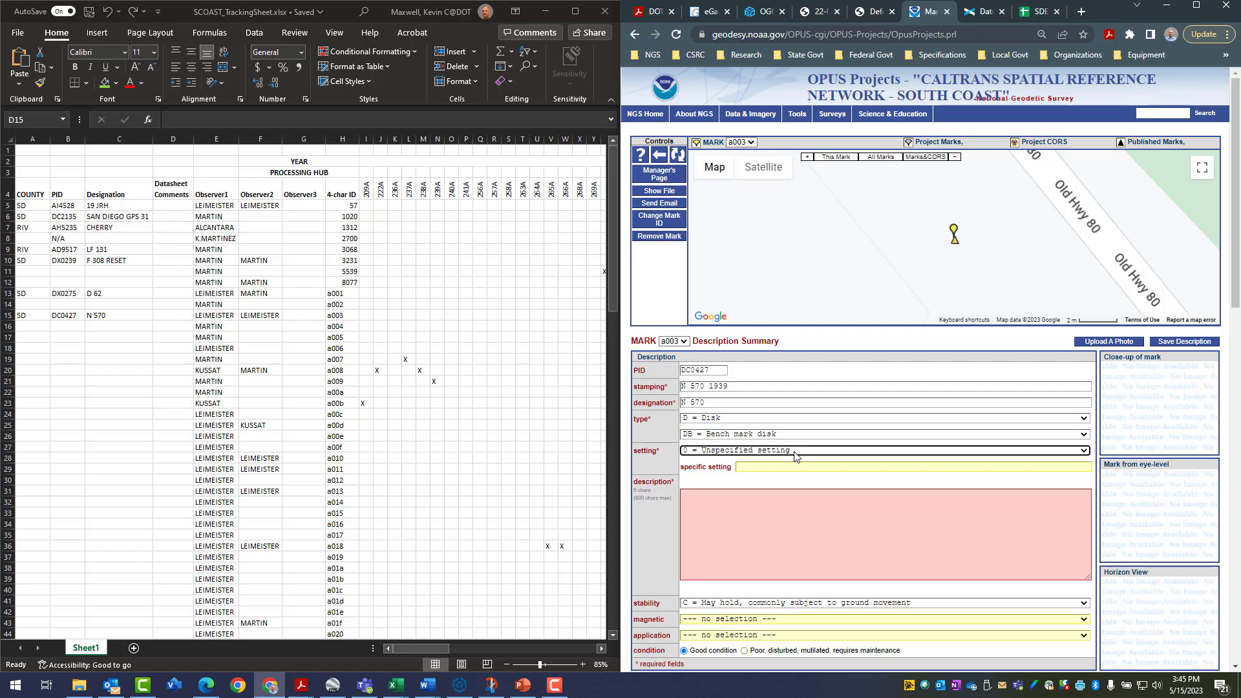
{"action": "left_click", "coordinate": [793, 452]}
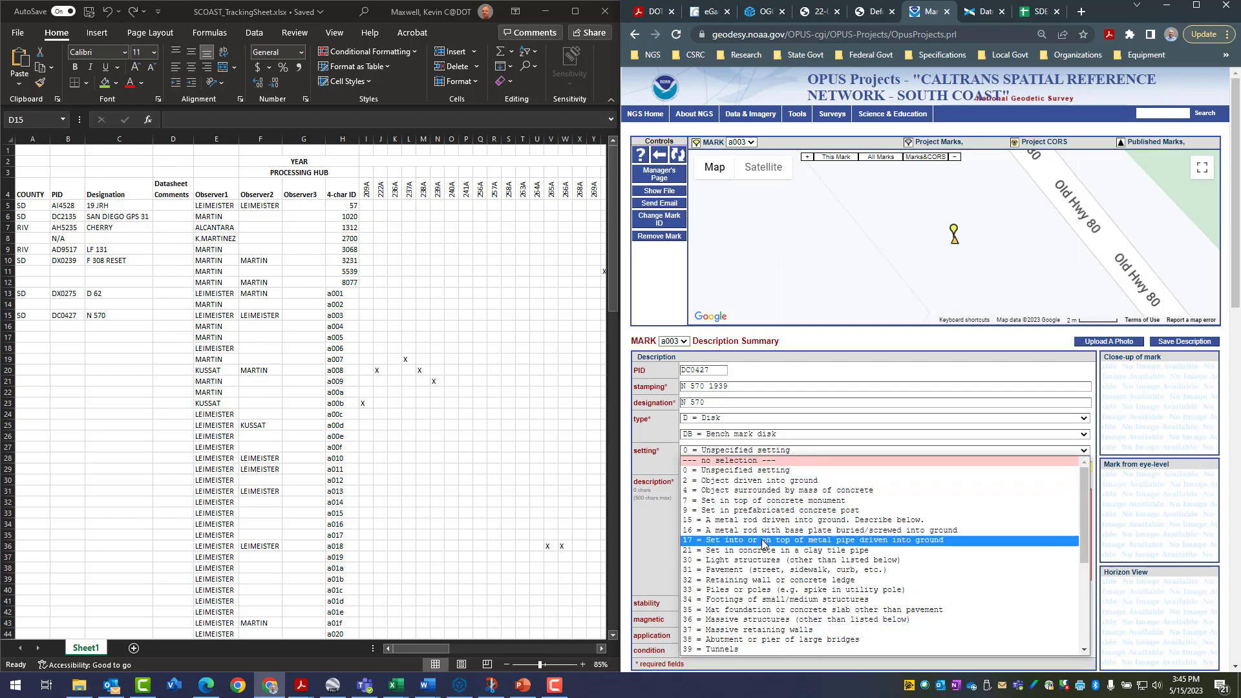
{"action": "left_click", "coordinate": [749, 572]}
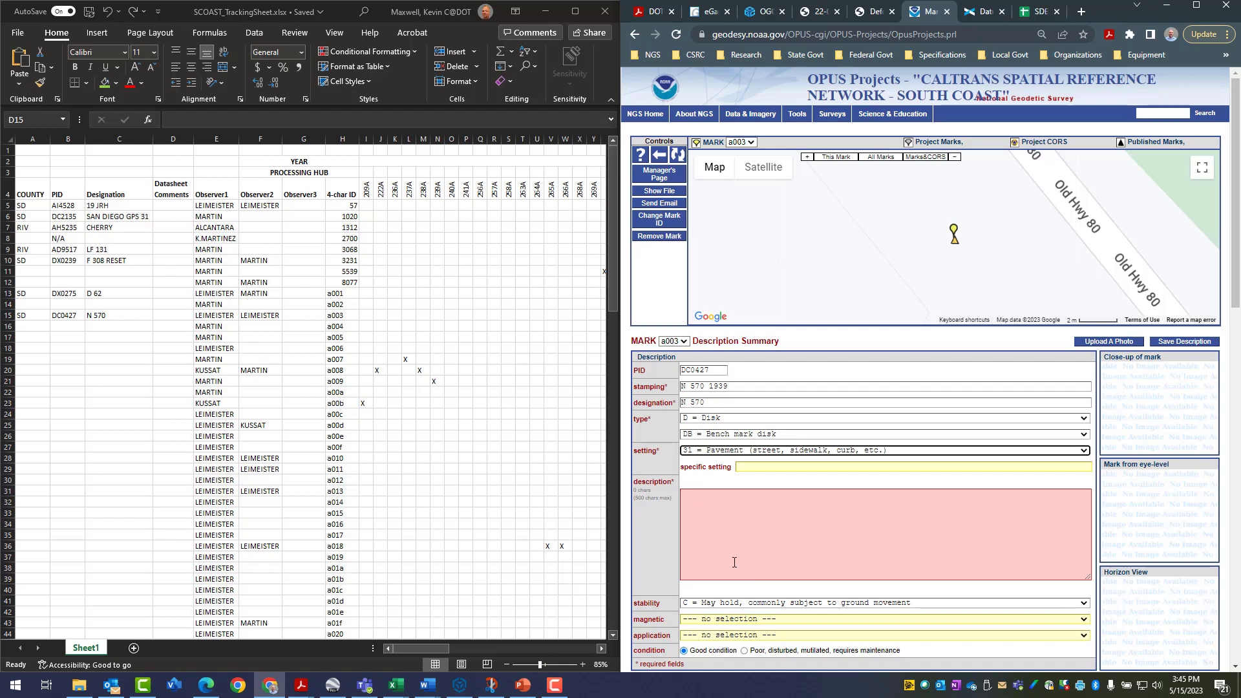
{"action": "left_click", "coordinate": [752, 607]}
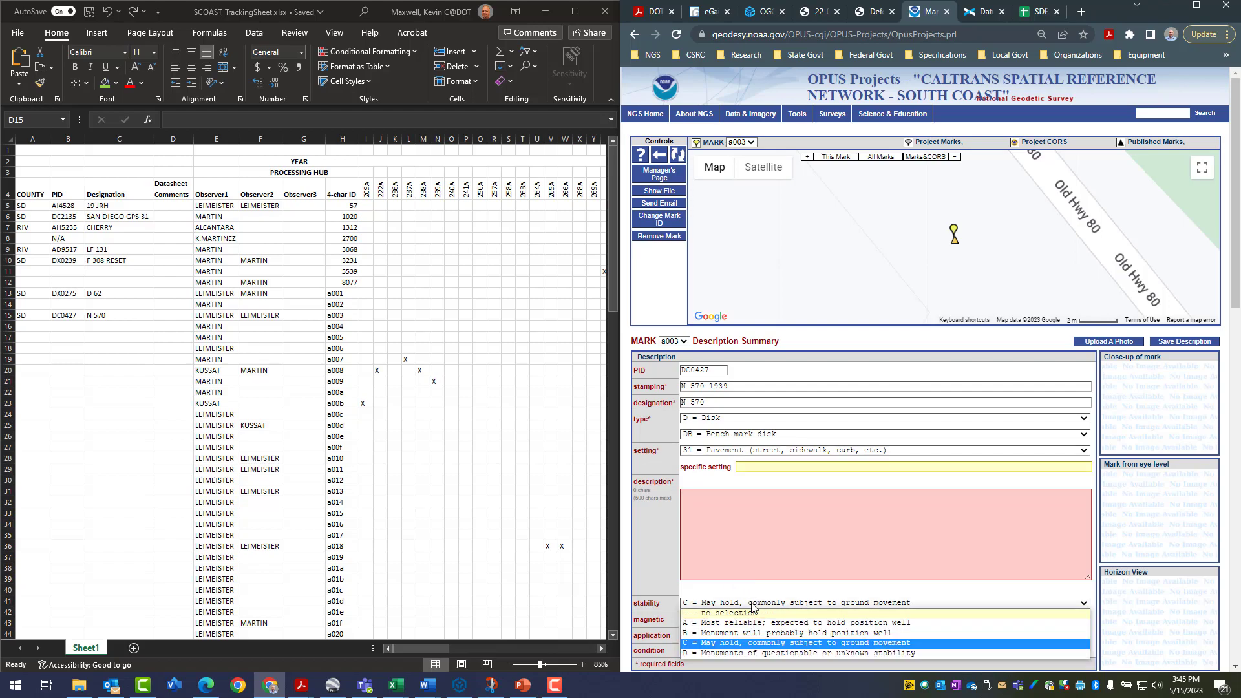
{"action": "left_click", "coordinate": [735, 656]}
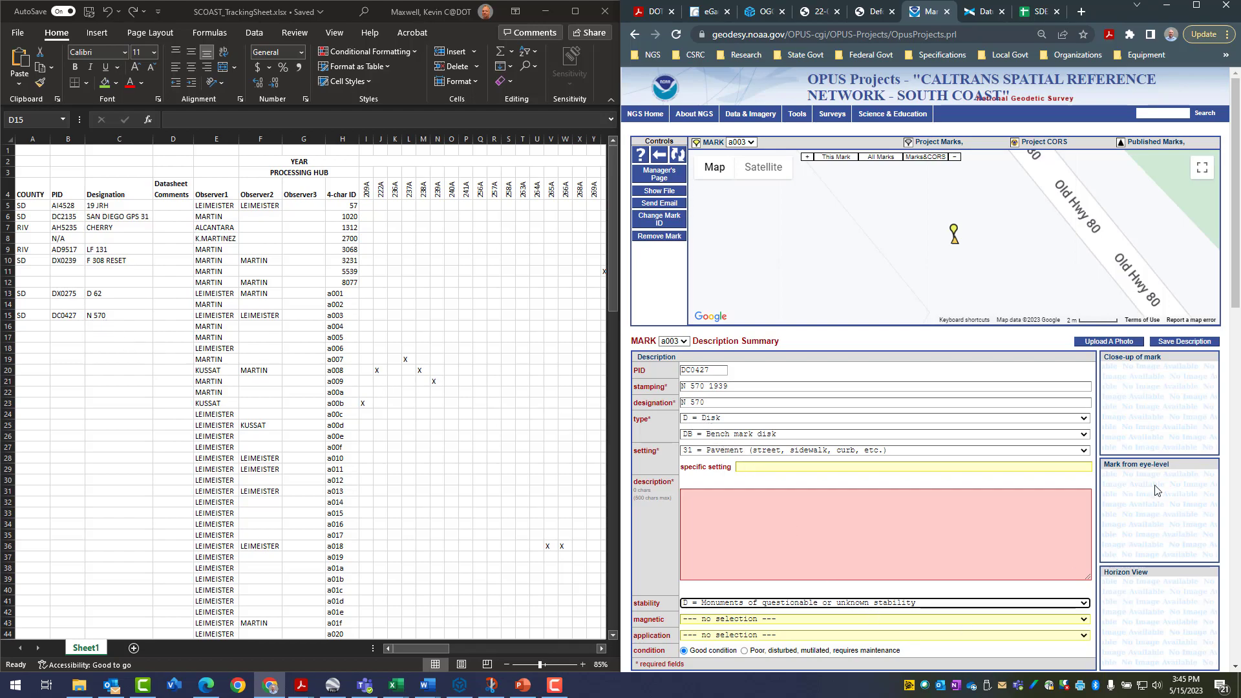
Change mark a003's setting back to 0 = Unspecified setting and save the description as is
{"action": "left_click", "coordinate": [1188, 342]}
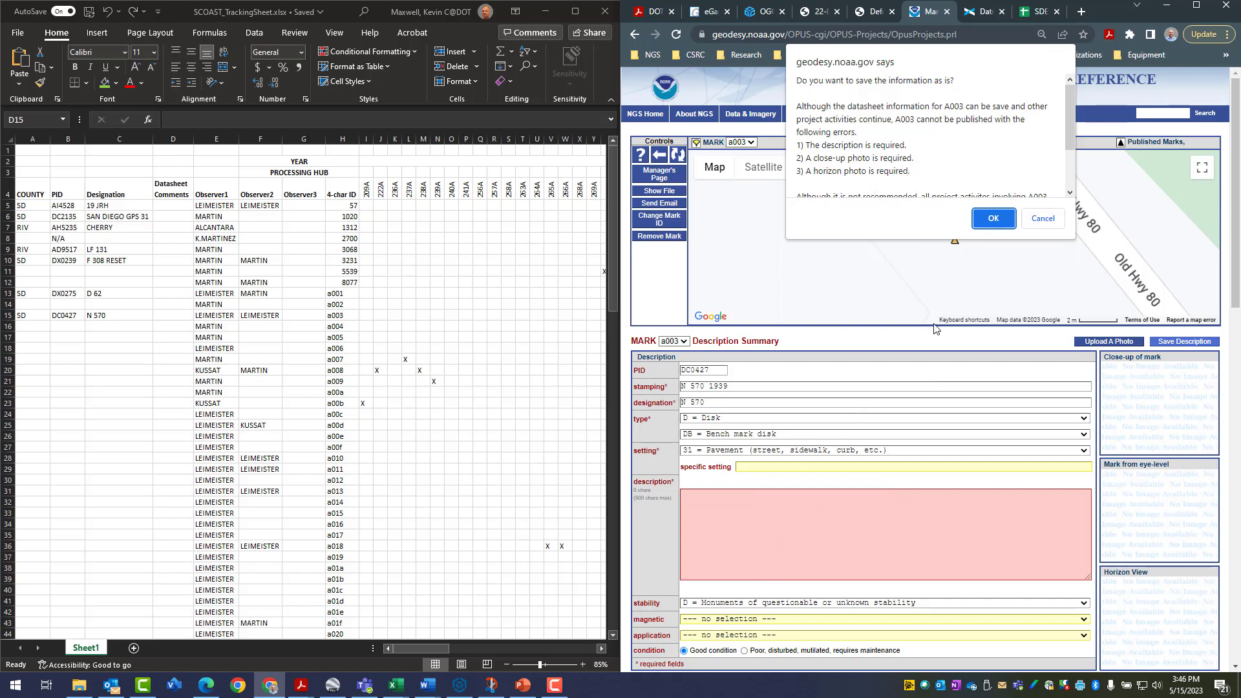
{"action": "left_click", "coordinate": [1041, 220]}
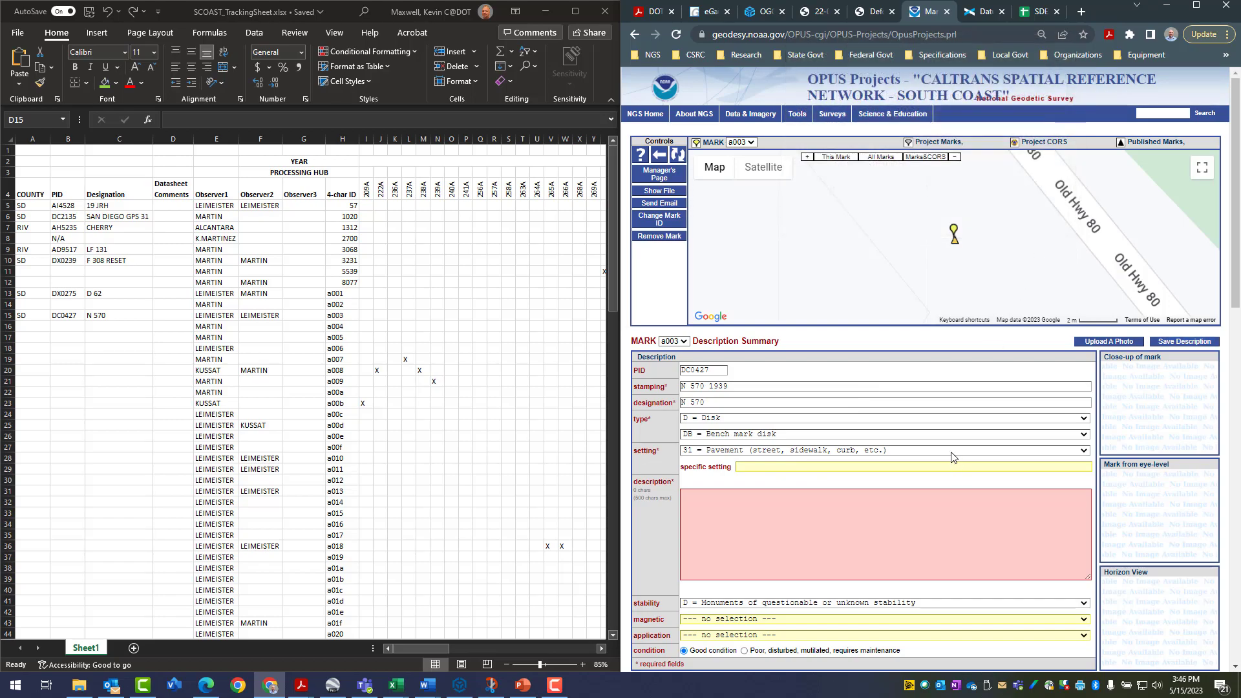
{"action": "left_click", "coordinate": [952, 451]}
{"action": "left_click", "coordinate": [868, 471]}
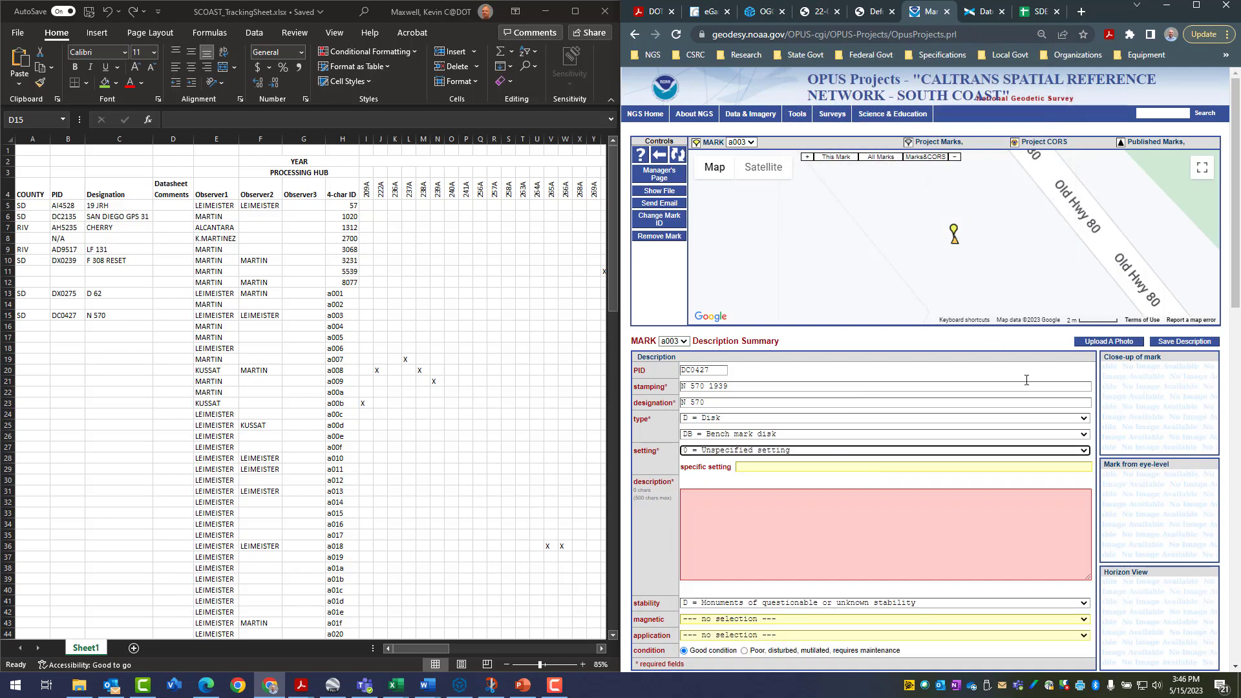
{"action": "left_click", "coordinate": [1192, 343]}
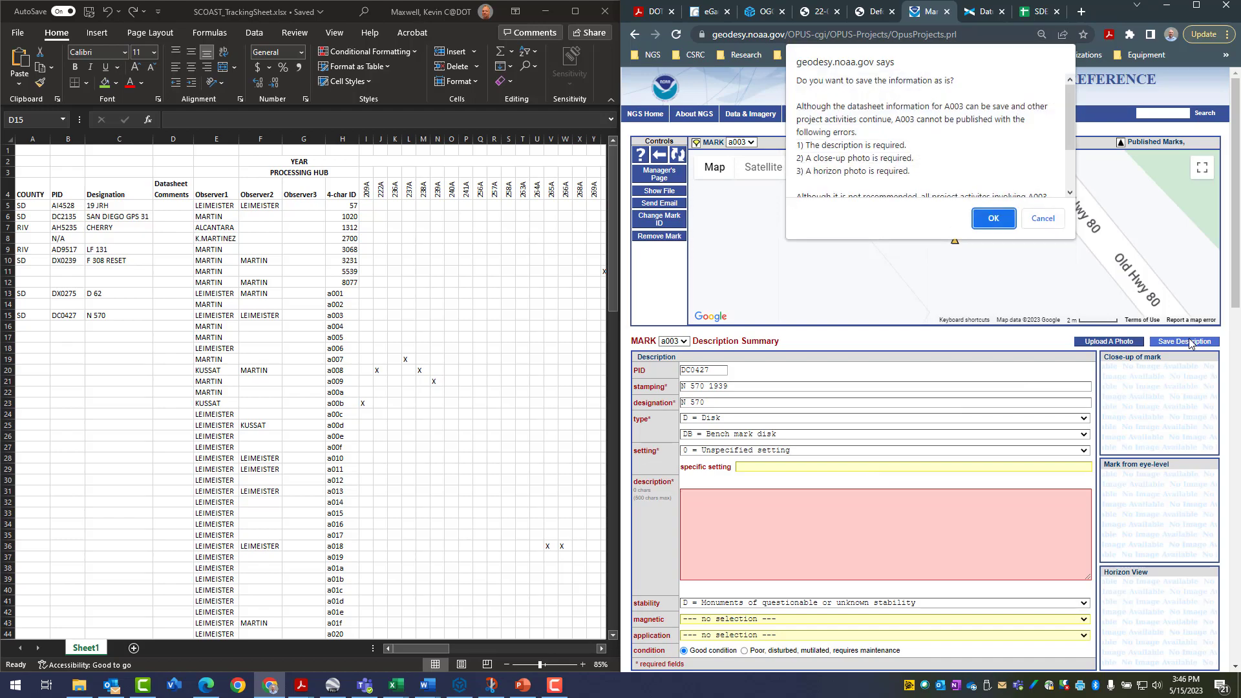
{"action": "left_click", "coordinate": [993, 219]}
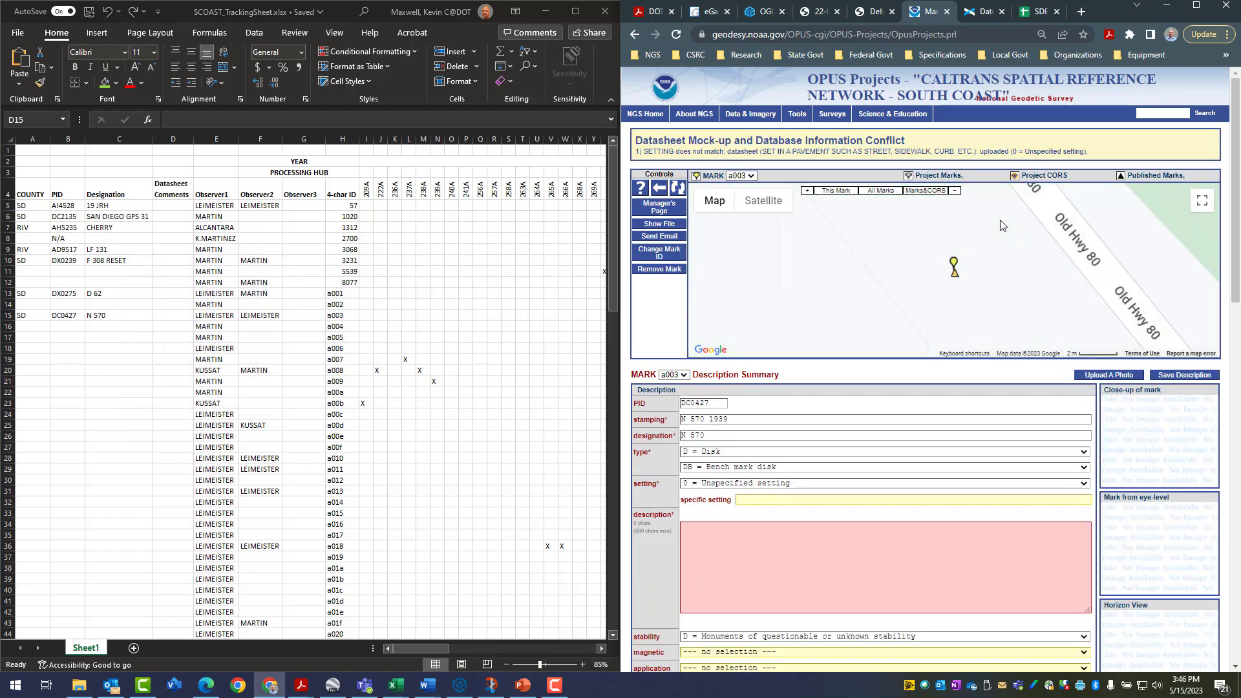
Read the datasheet conflict notice, set mark a003's setting to 31 = Pavement (street, sidewalk, curb, etc.) and save the description as is
{"action": "left_click_drag", "start_coordinate": [636, 140], "coordinate": [938, 138]}
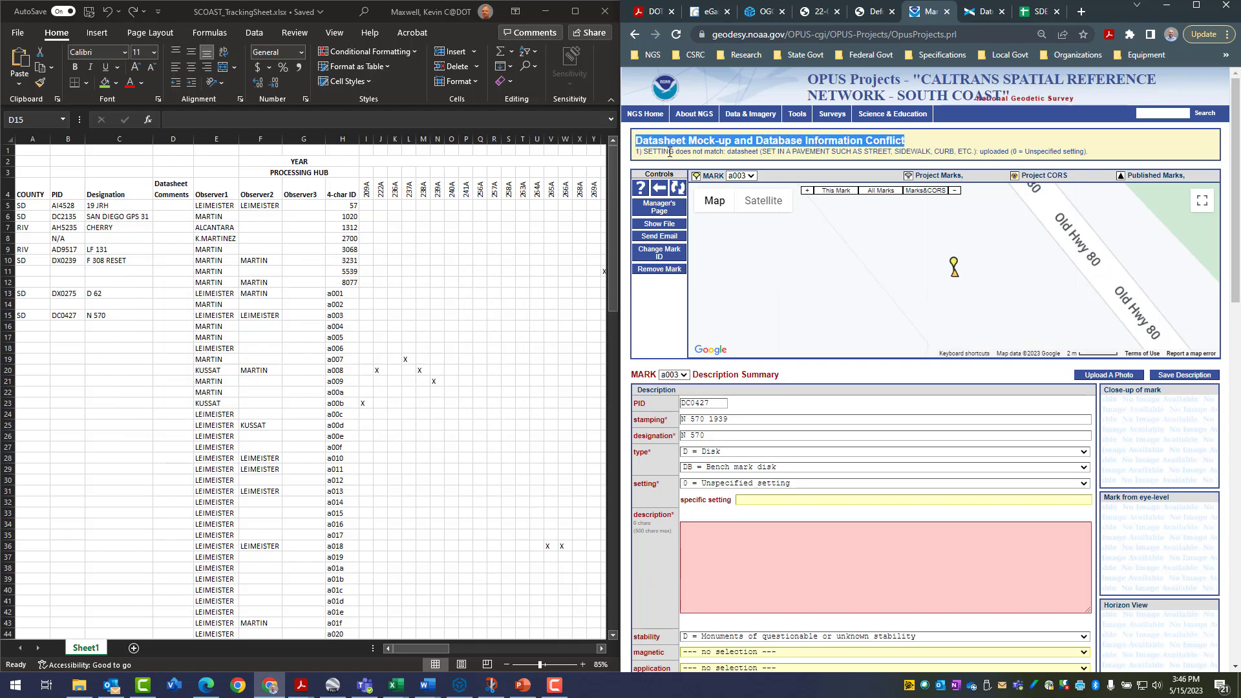
{"action": "left_click_drag", "start_coordinate": [640, 151], "coordinate": [1105, 155]}
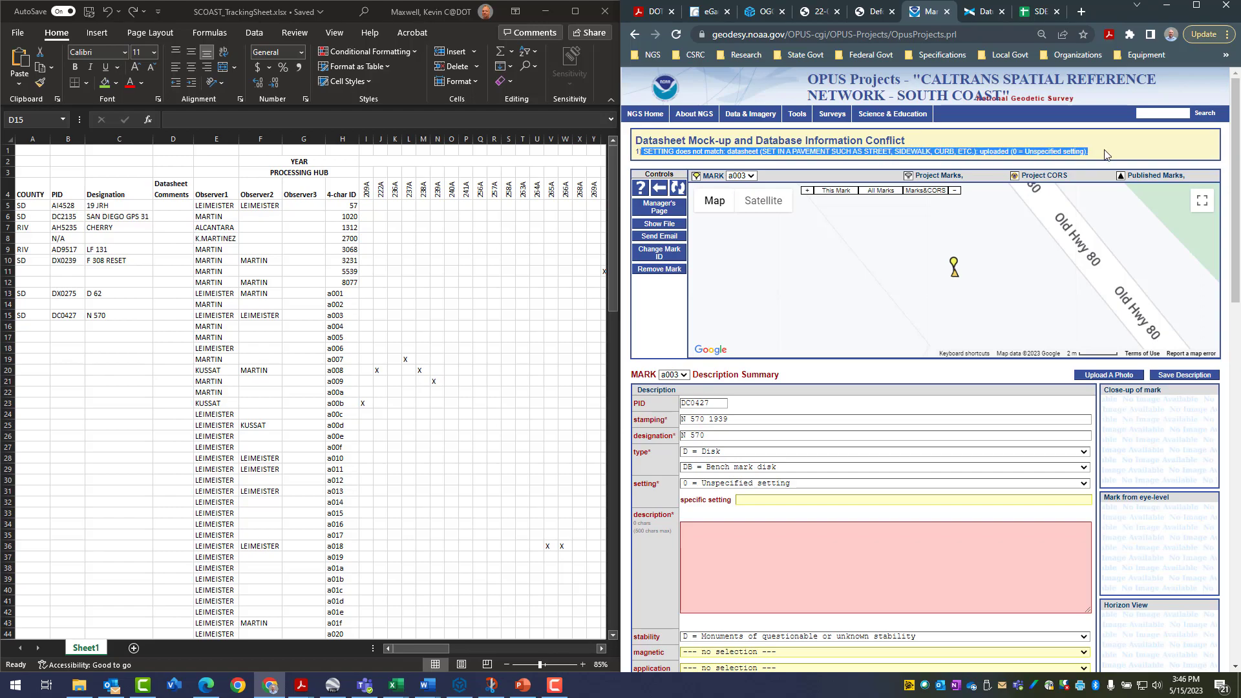
{"action": "left_click", "coordinate": [776, 484]}
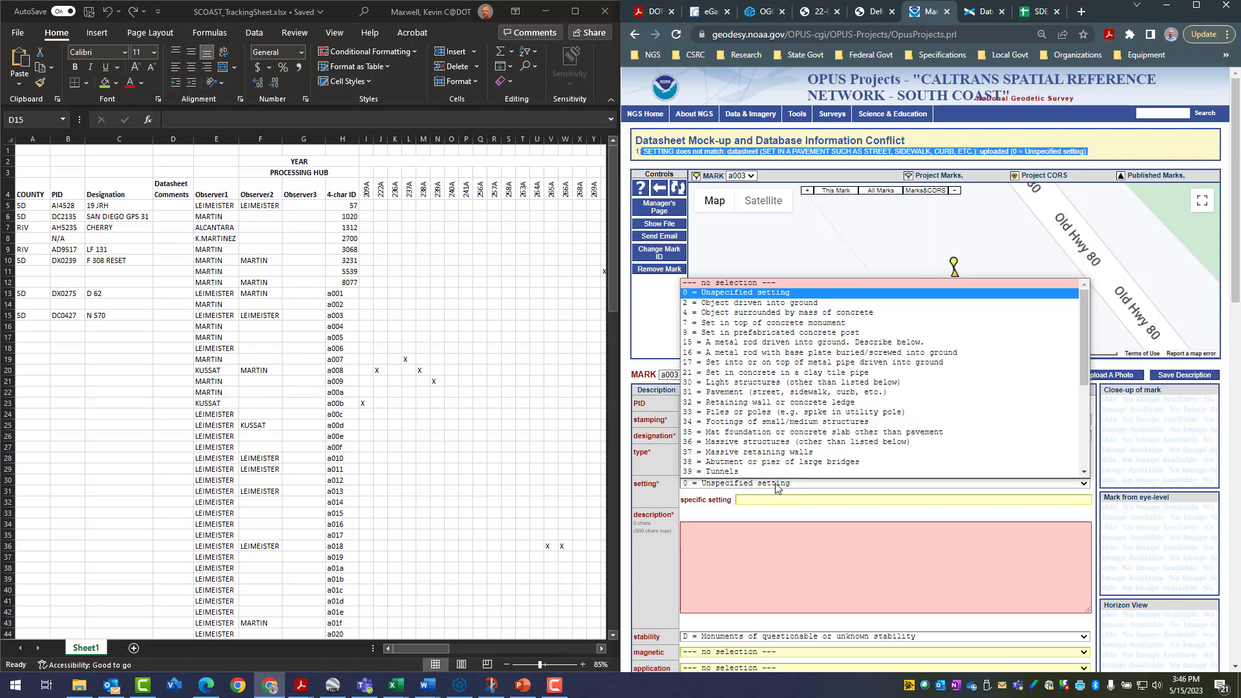
{"action": "left_click", "coordinate": [757, 396]}
{"action": "left_click", "coordinate": [1179, 375]}
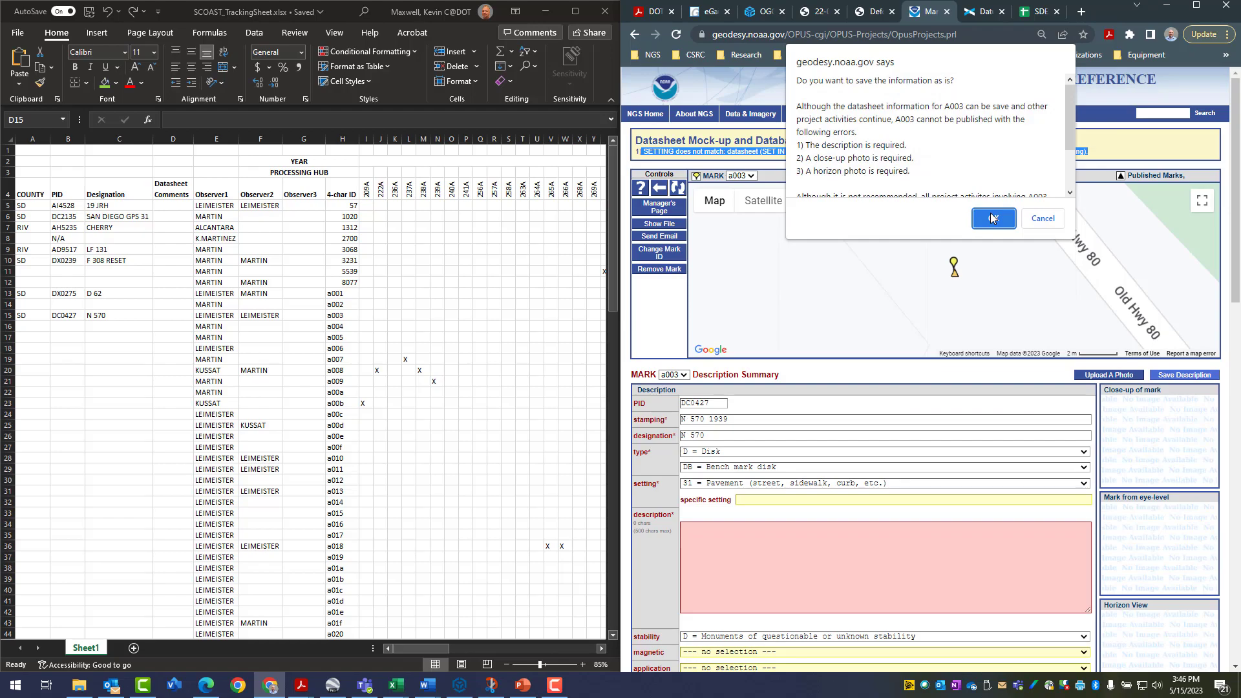
{"action": "left_click", "coordinate": [993, 219]}
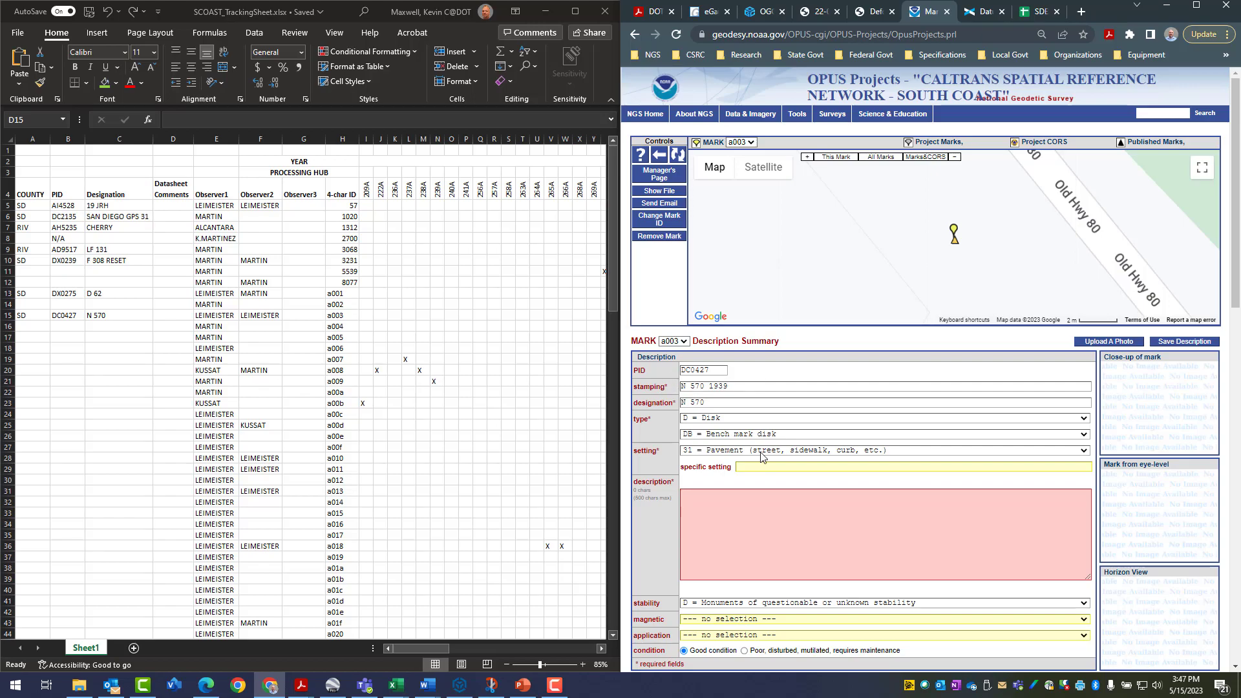
{"action": "left_click", "coordinate": [716, 505]}
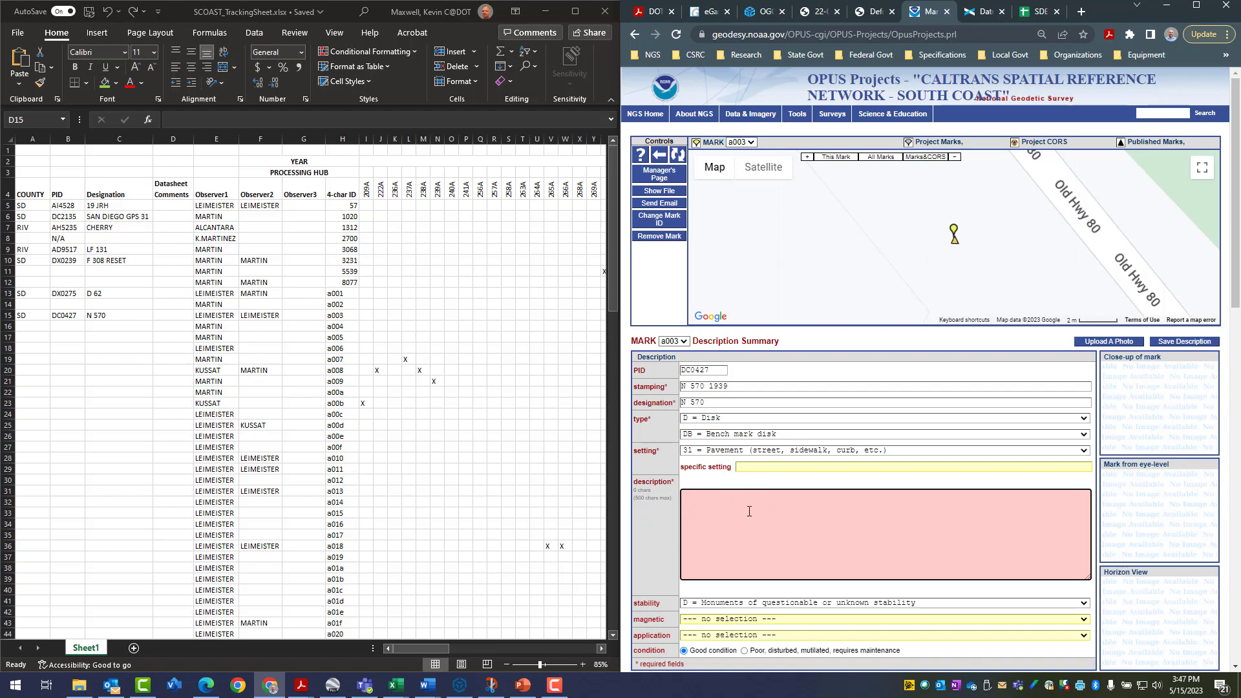
{"action": "left_click", "coordinate": [197, 147]}
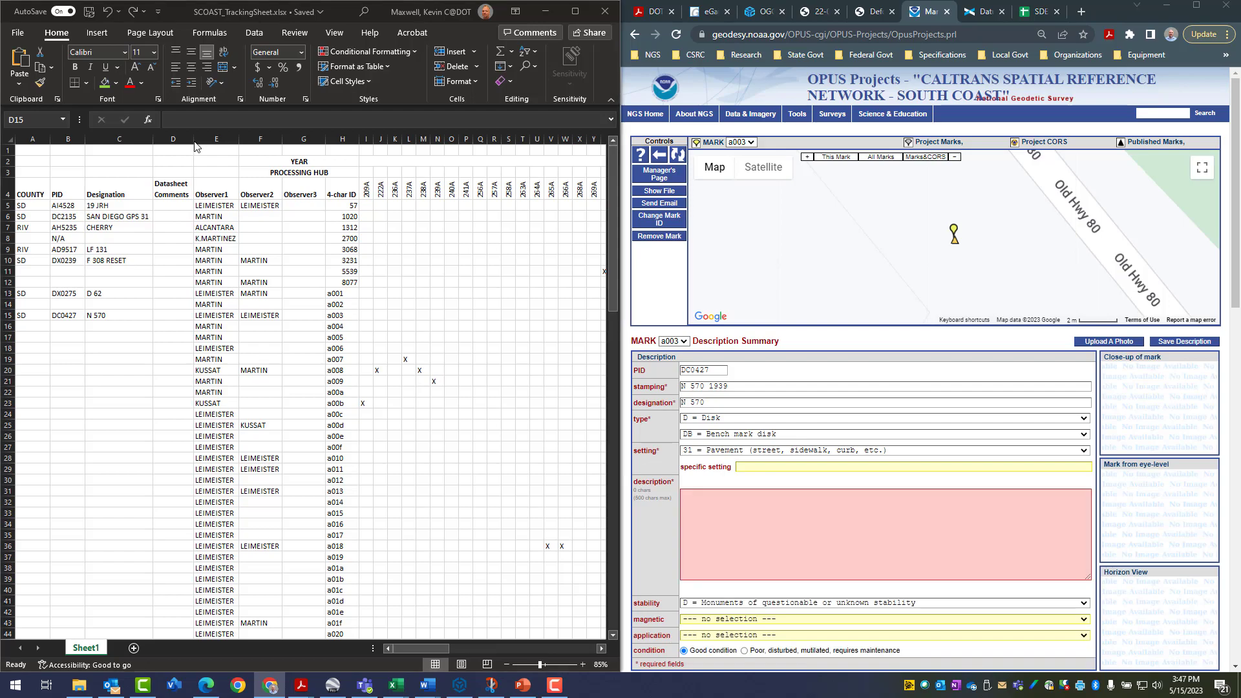
{"action": "left_click", "coordinate": [173, 207]}
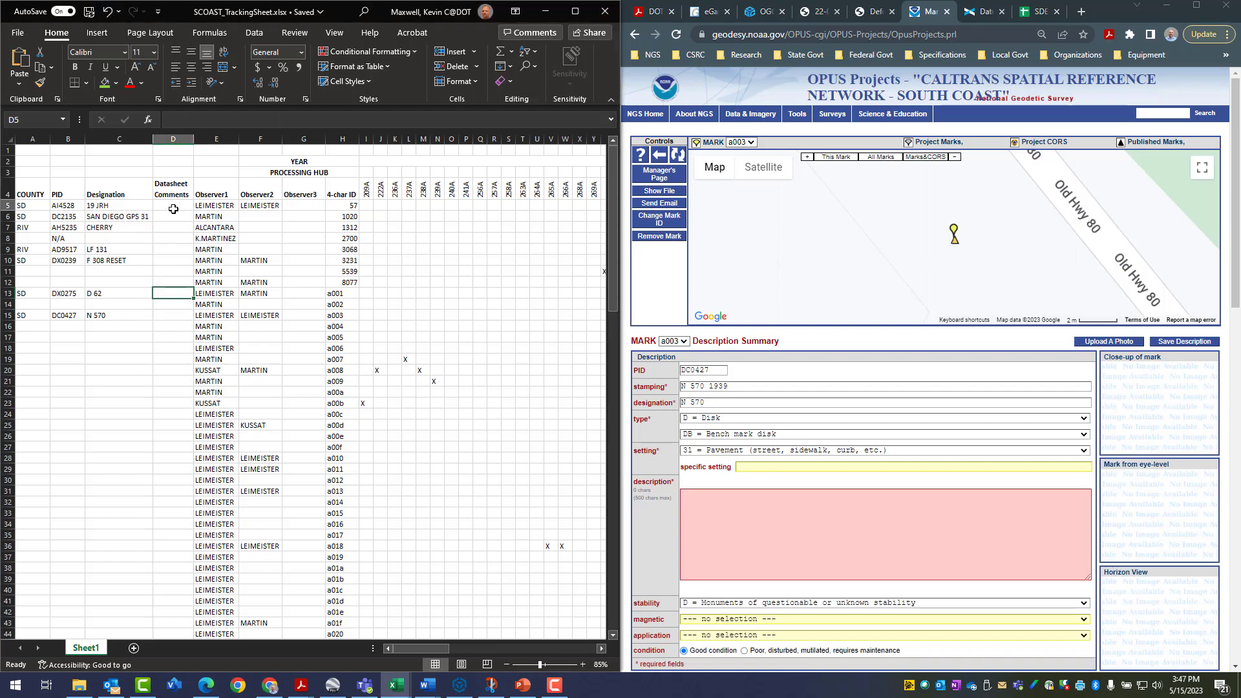
{"action": "left_click", "coordinate": [173, 315]}
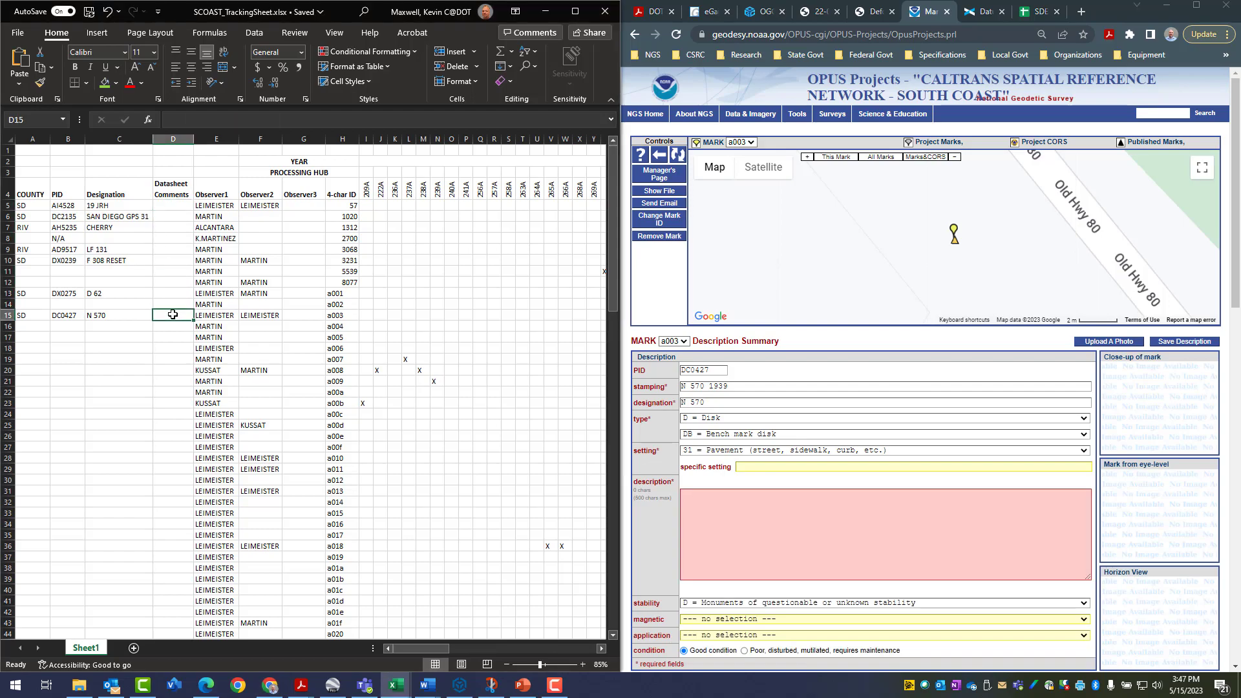
{"action": "left_click", "coordinate": [173, 206]}
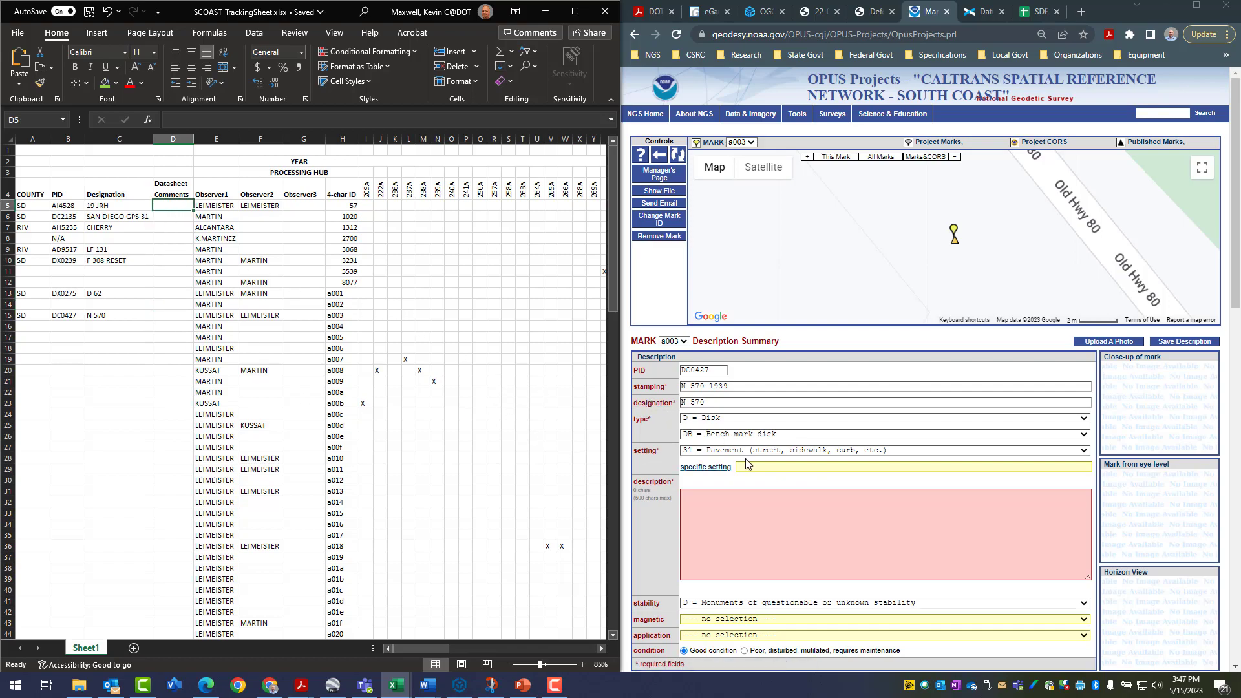
{"action": "scroll", "coordinate": [841, 491], "scroll_direction": "down", "scroll_amount": 2}
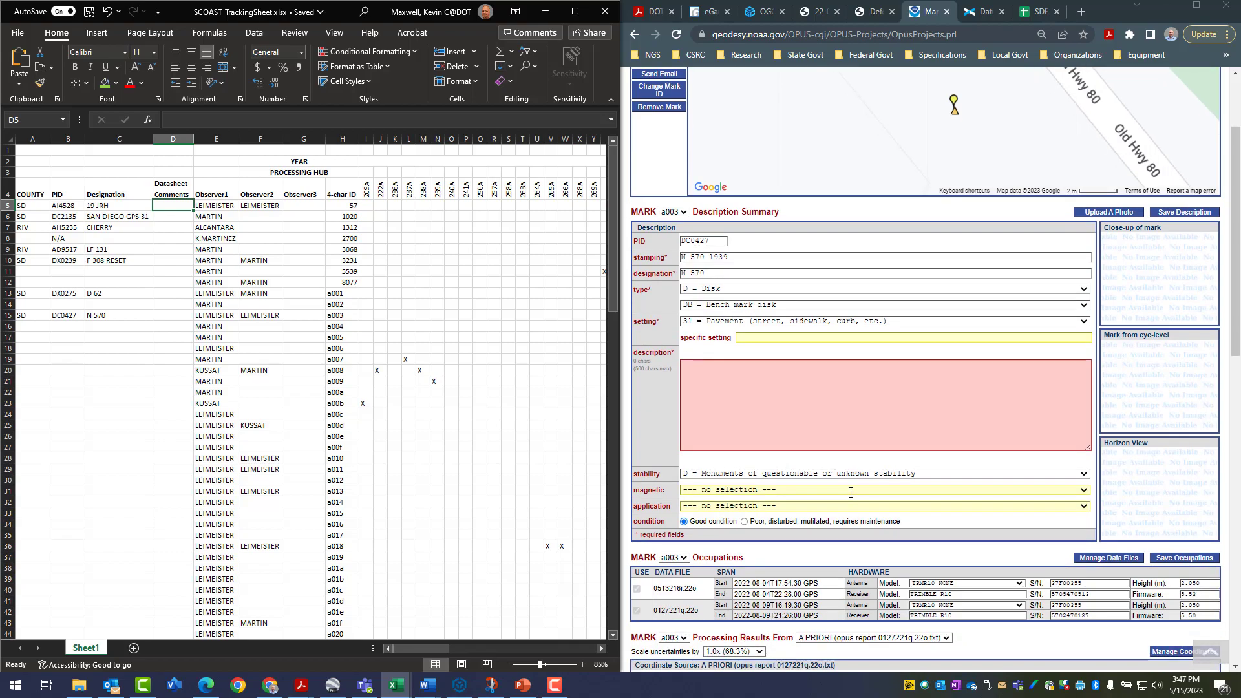
{"action": "scroll", "coordinate": [851, 492], "scroll_direction": "up", "scroll_amount": 2}
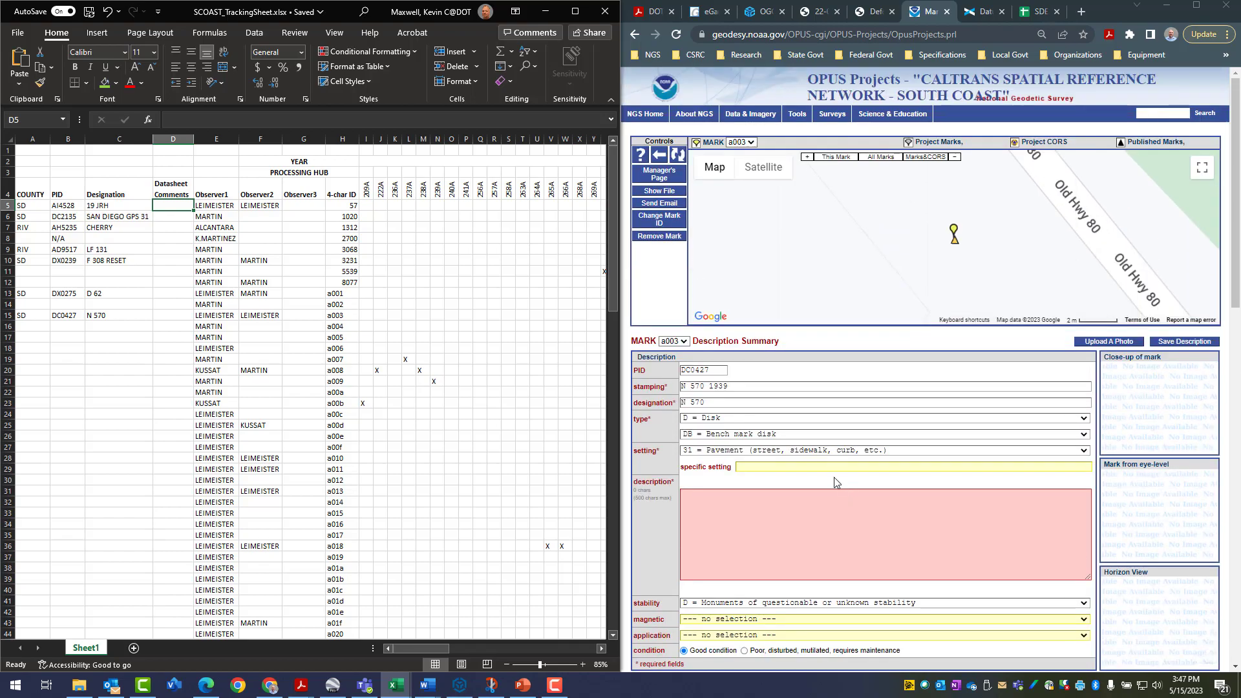